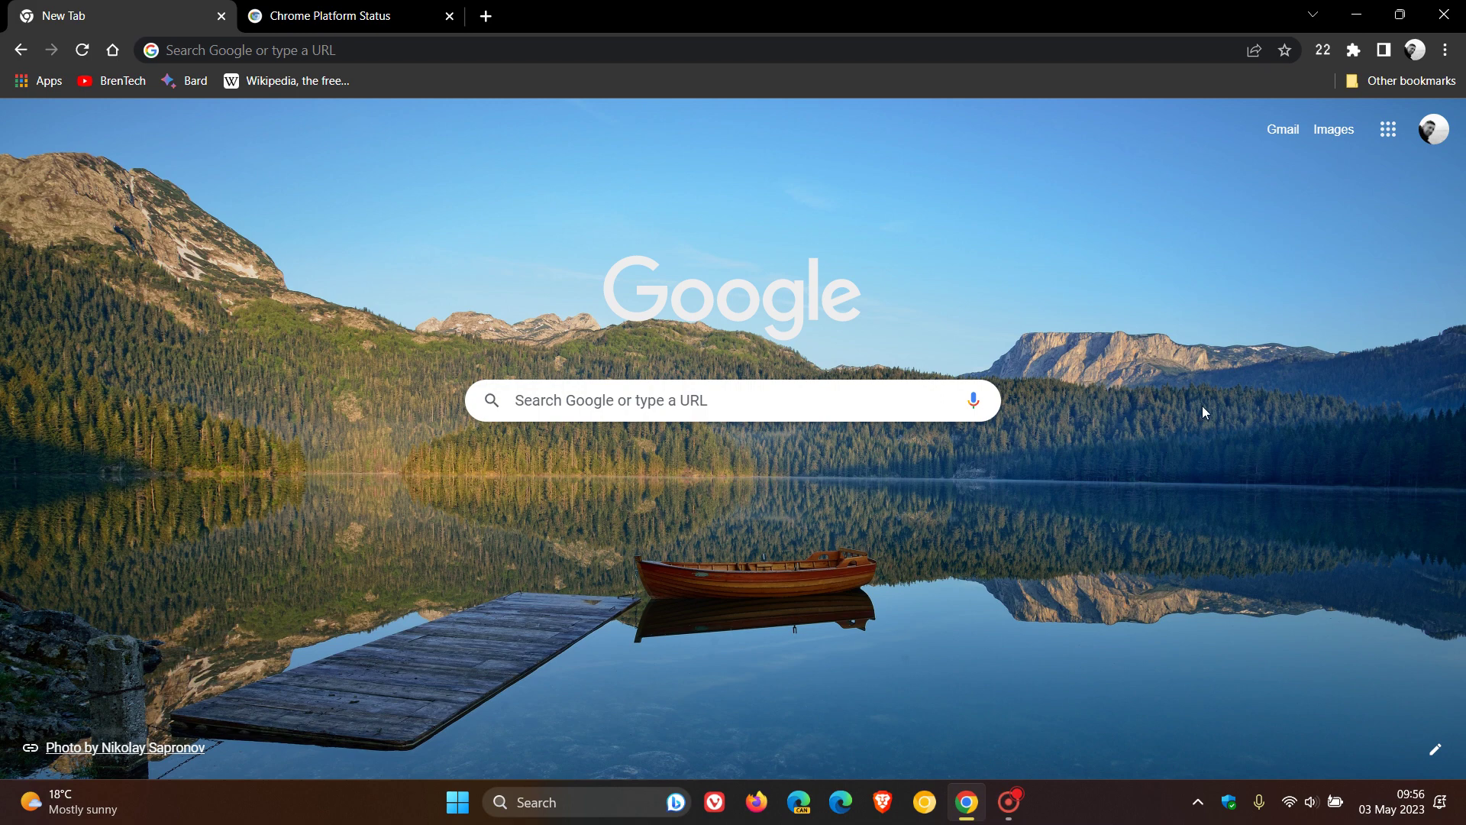
Open About Google Chrome from the Help menu to confirm it is up to date at version 113.0.5672.64
left_click(1445, 49)
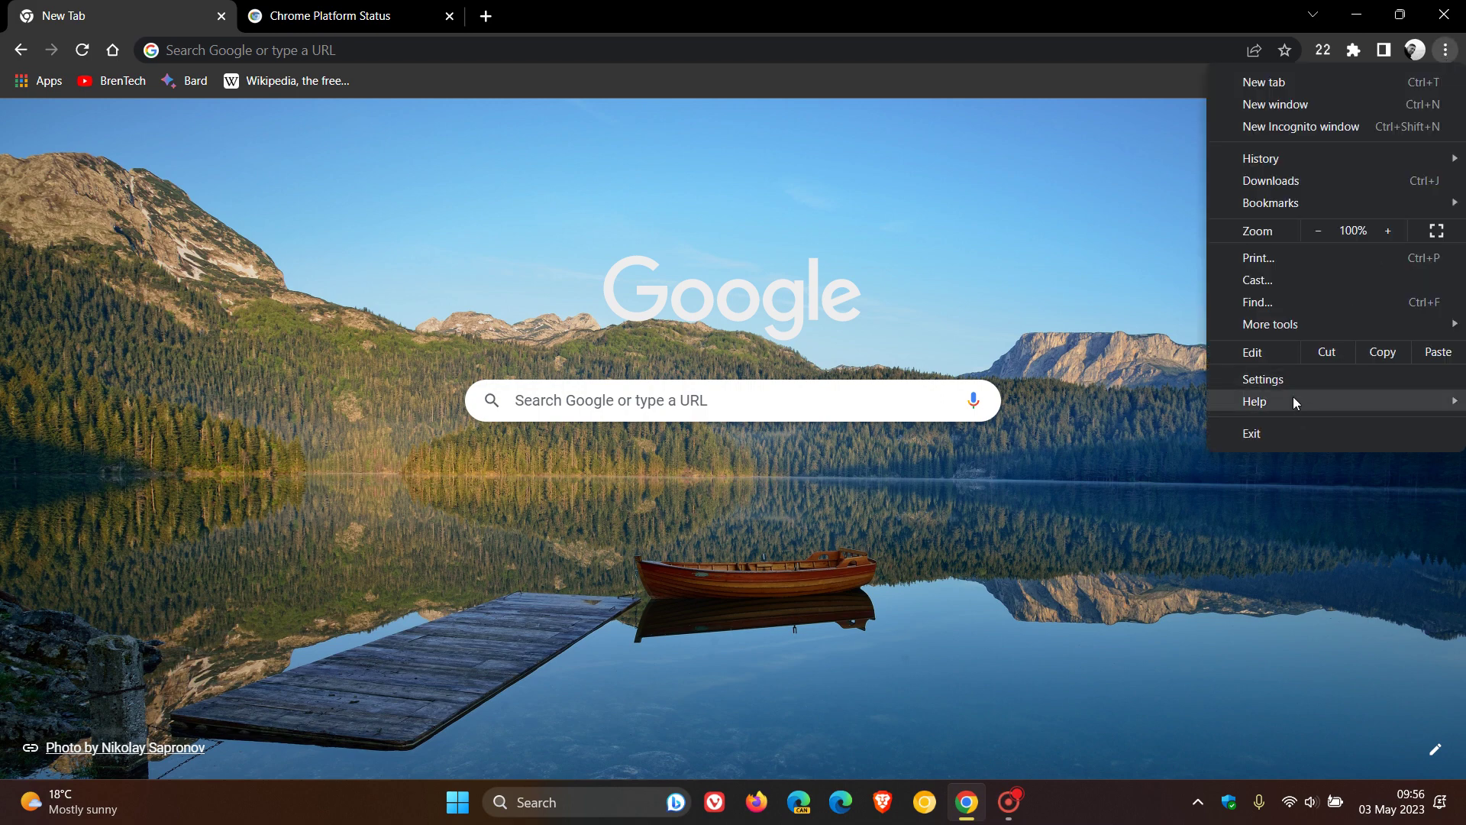
mouse_move(1293, 403)
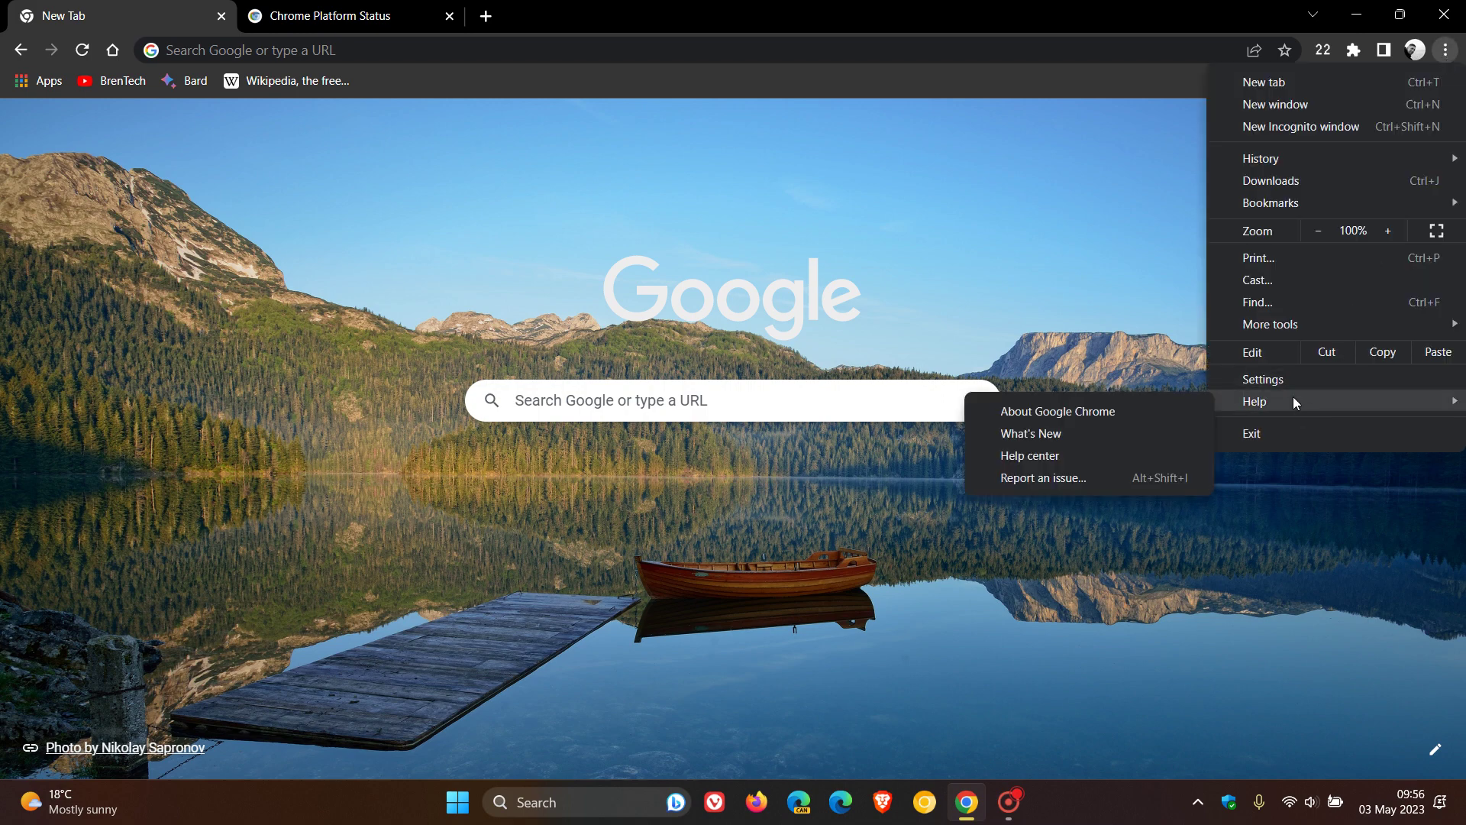
left_click(1135, 411)
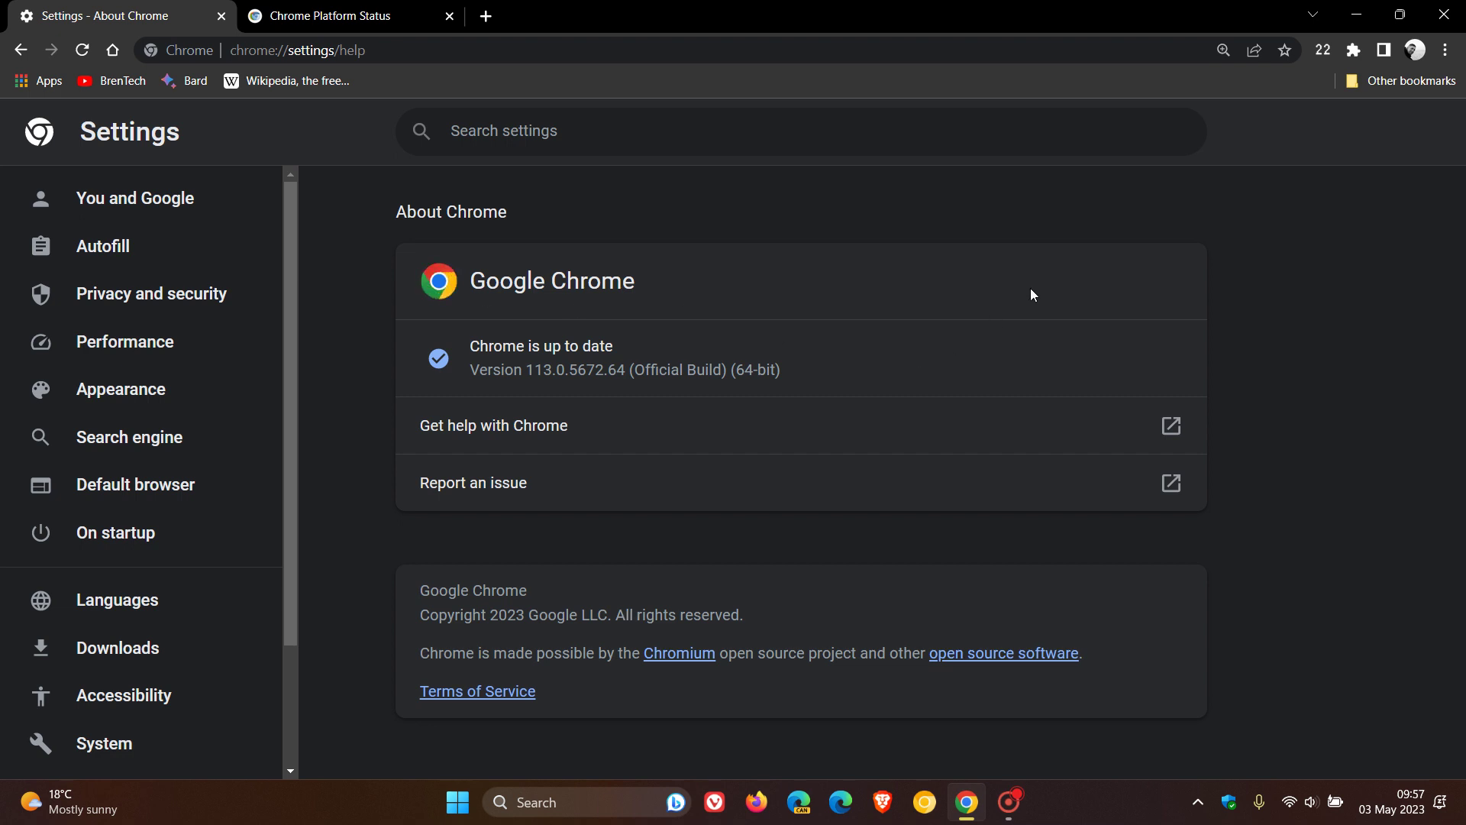
Highlight part of the version number, then clear the selection
left_click_drag(609, 371, 638, 372)
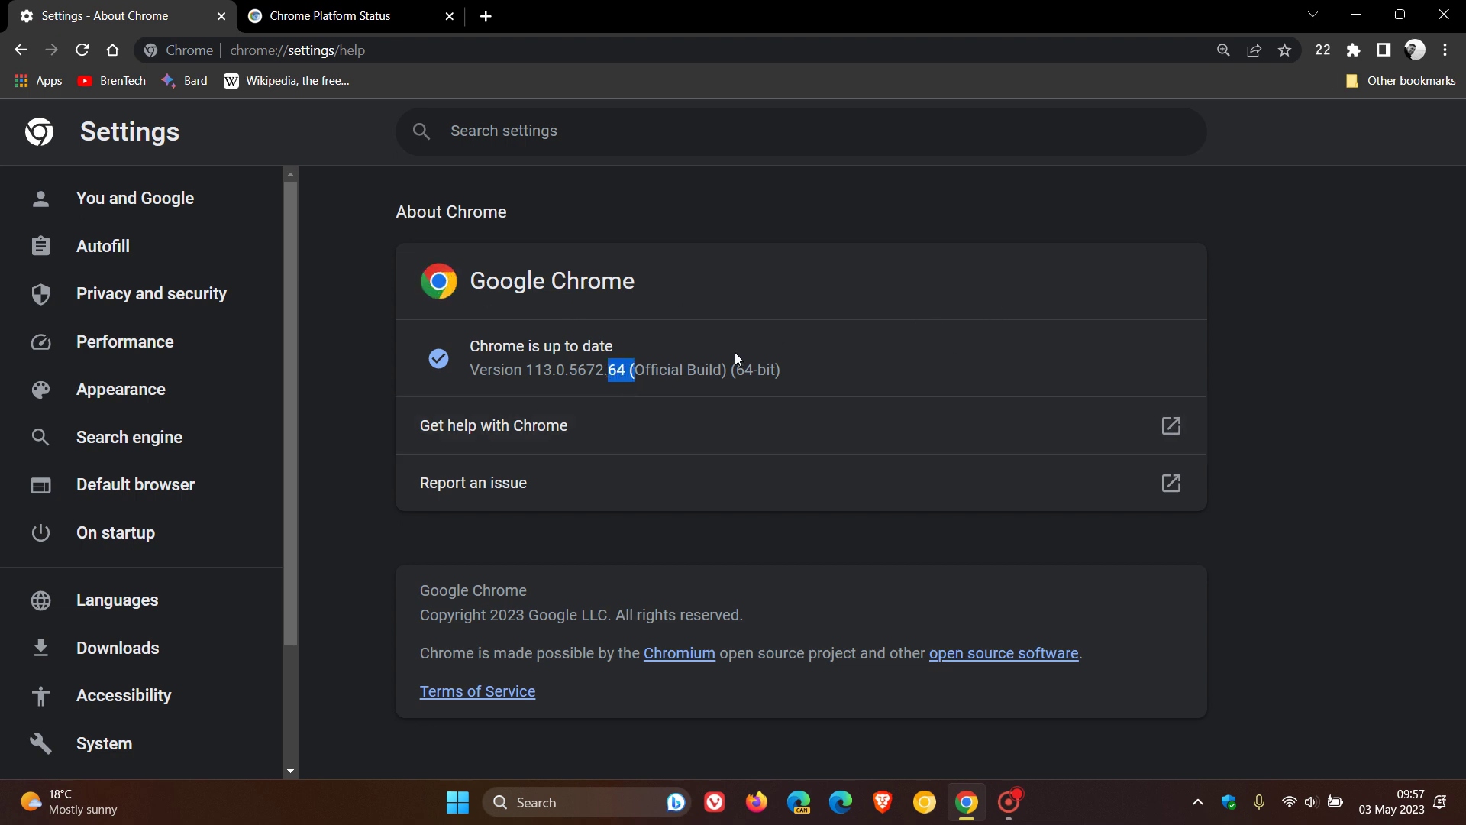
left_click(1007, 303)
left_click(112, 49)
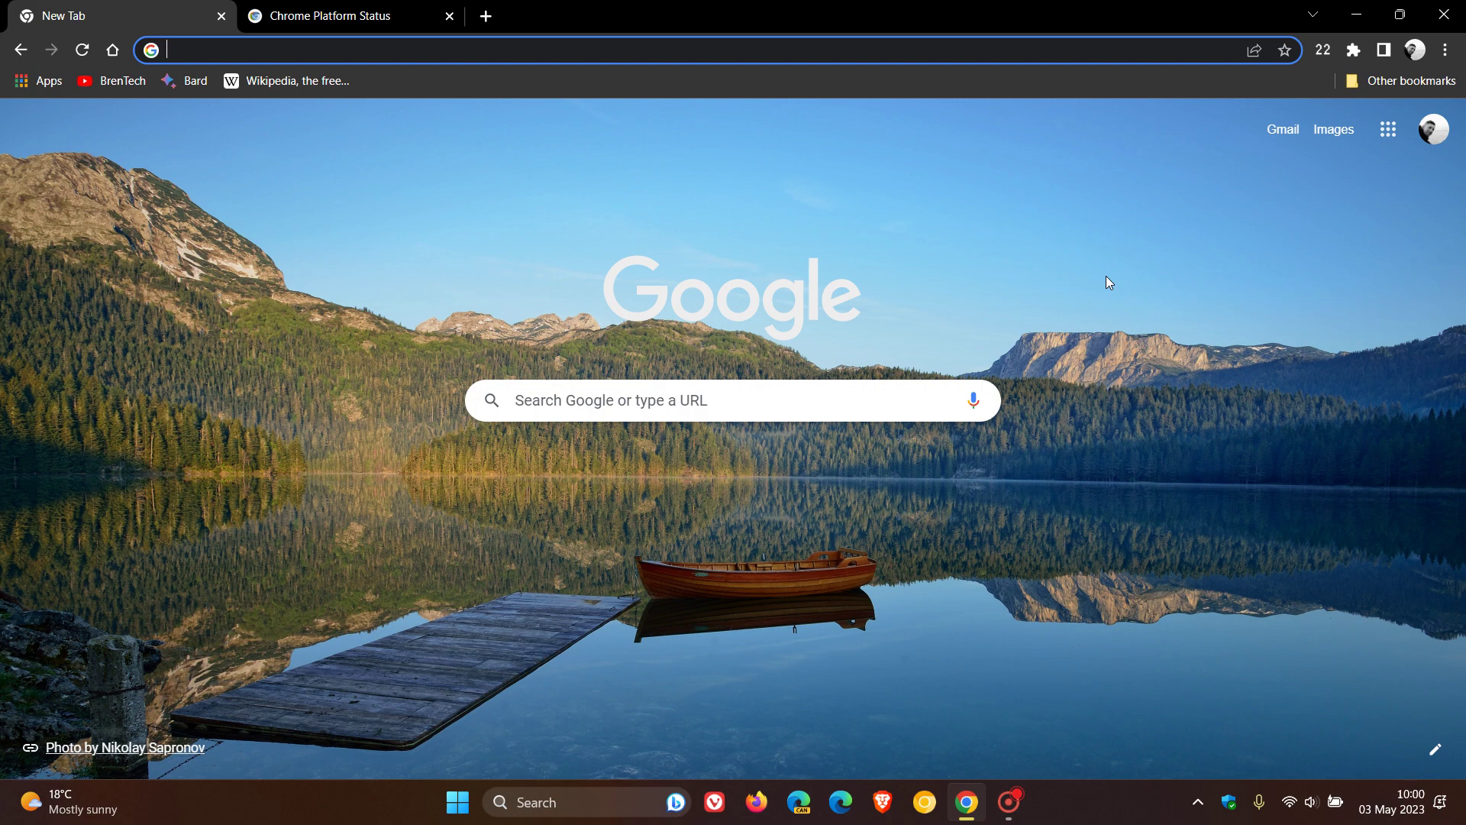
Enter 'cf' in the address bar to reach chrome://flags, where Reading Mode and User notes are Enabled
left_click(369, 45)
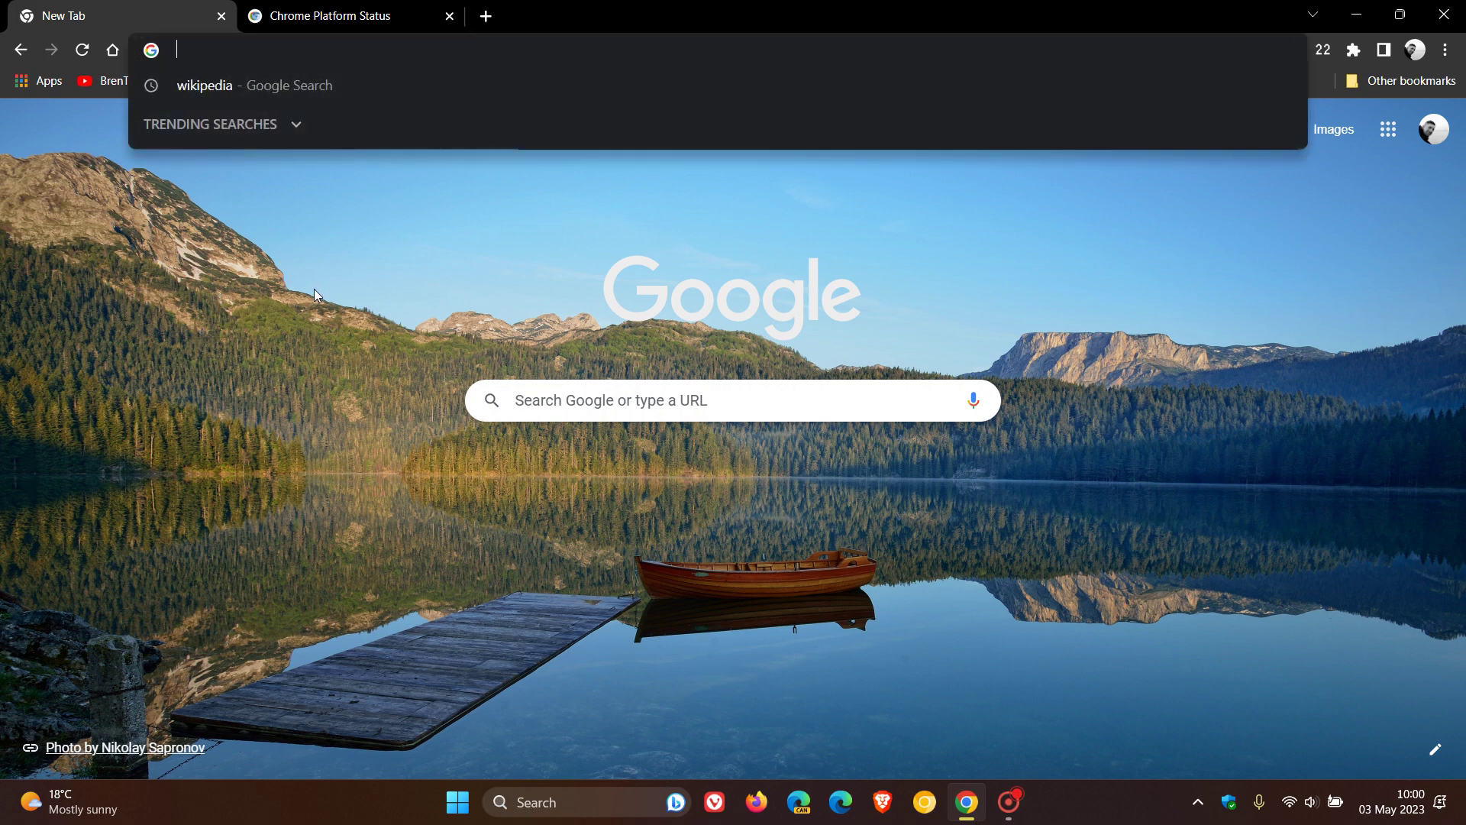
type("cf")
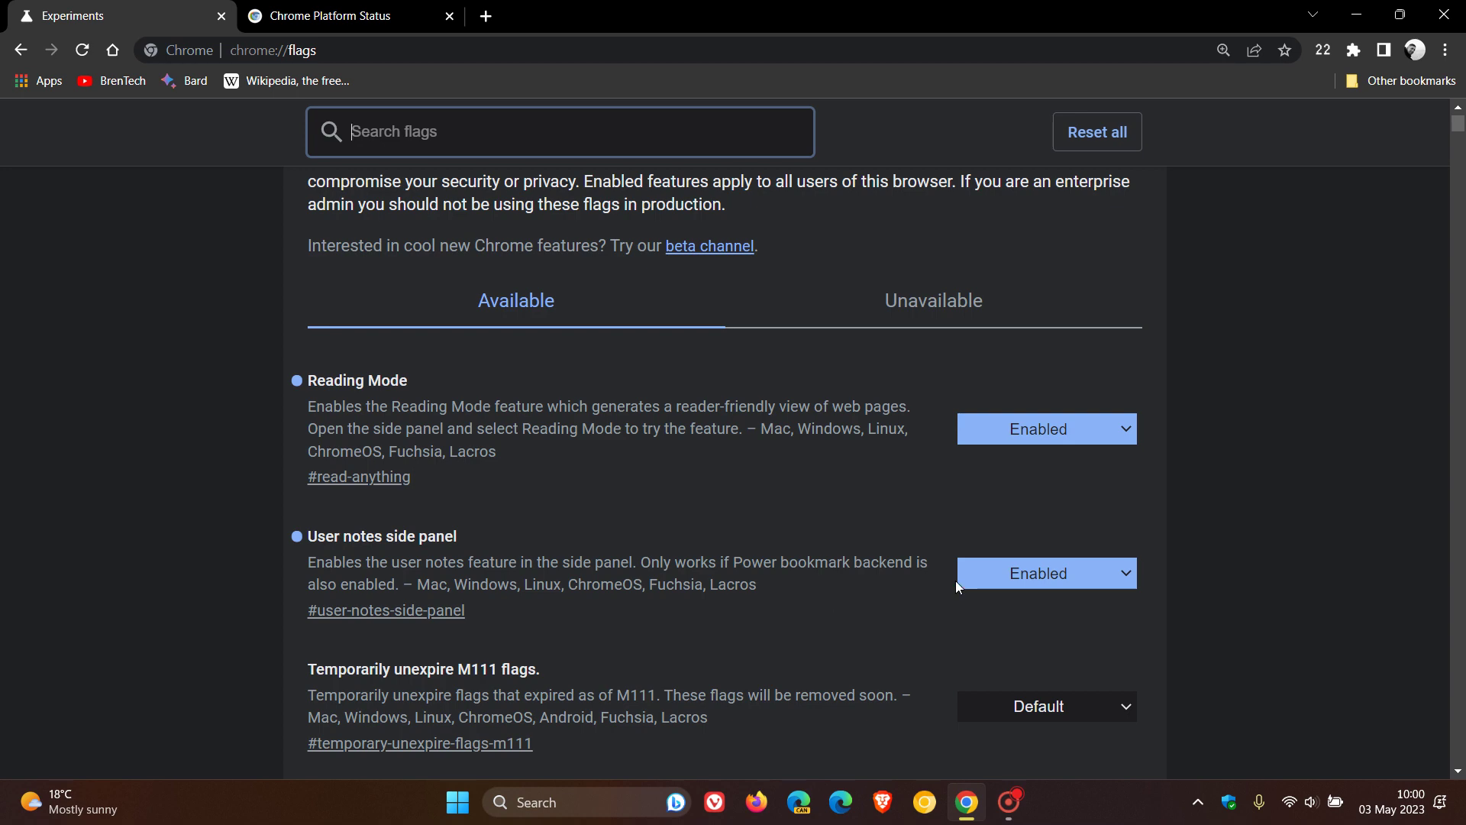
Open the Wikipedia bookmark from the New Tab page and show it in a widened Reading mode panel
left_click(113, 53)
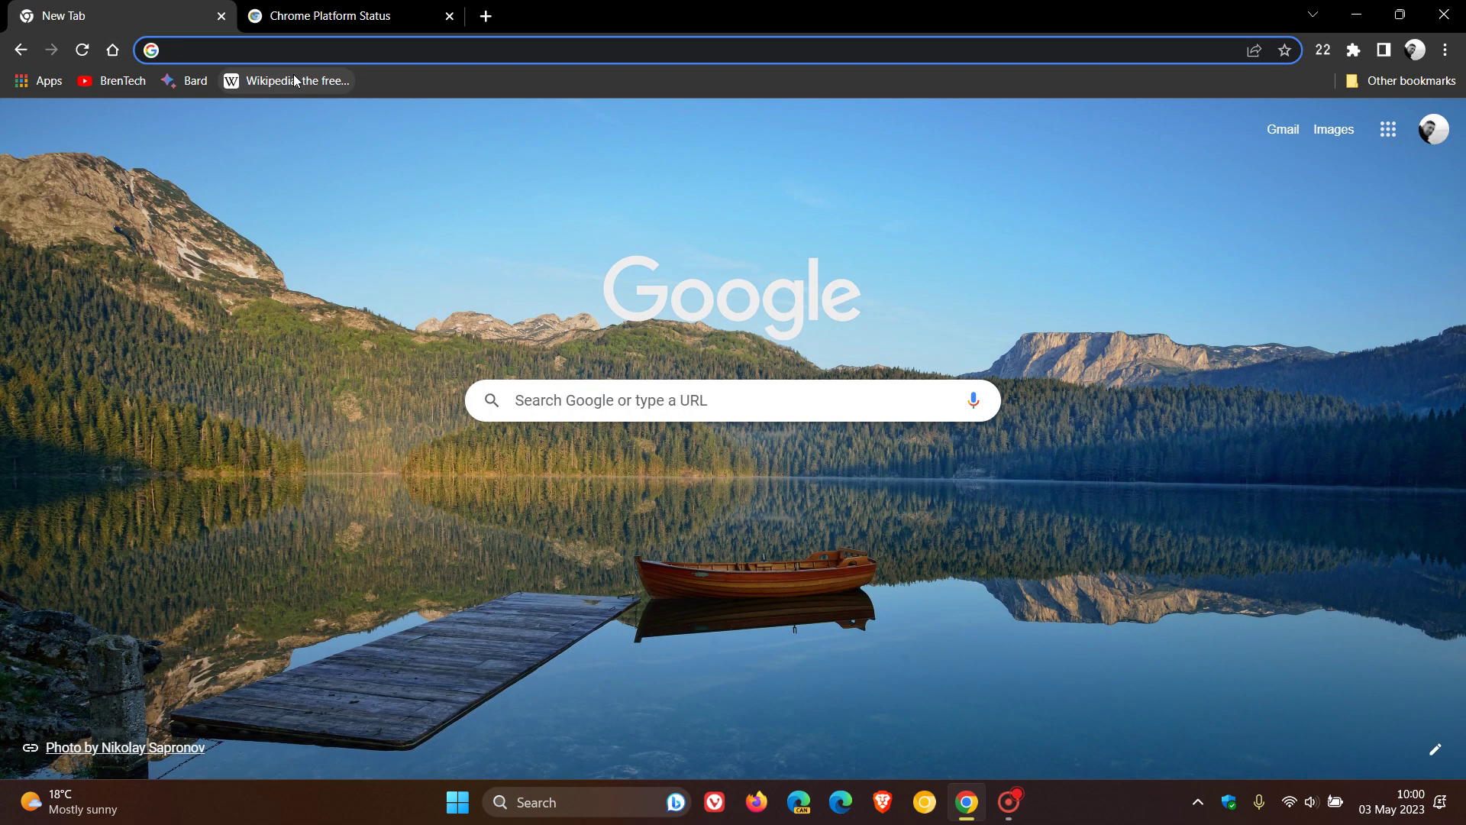
left_click(291, 80)
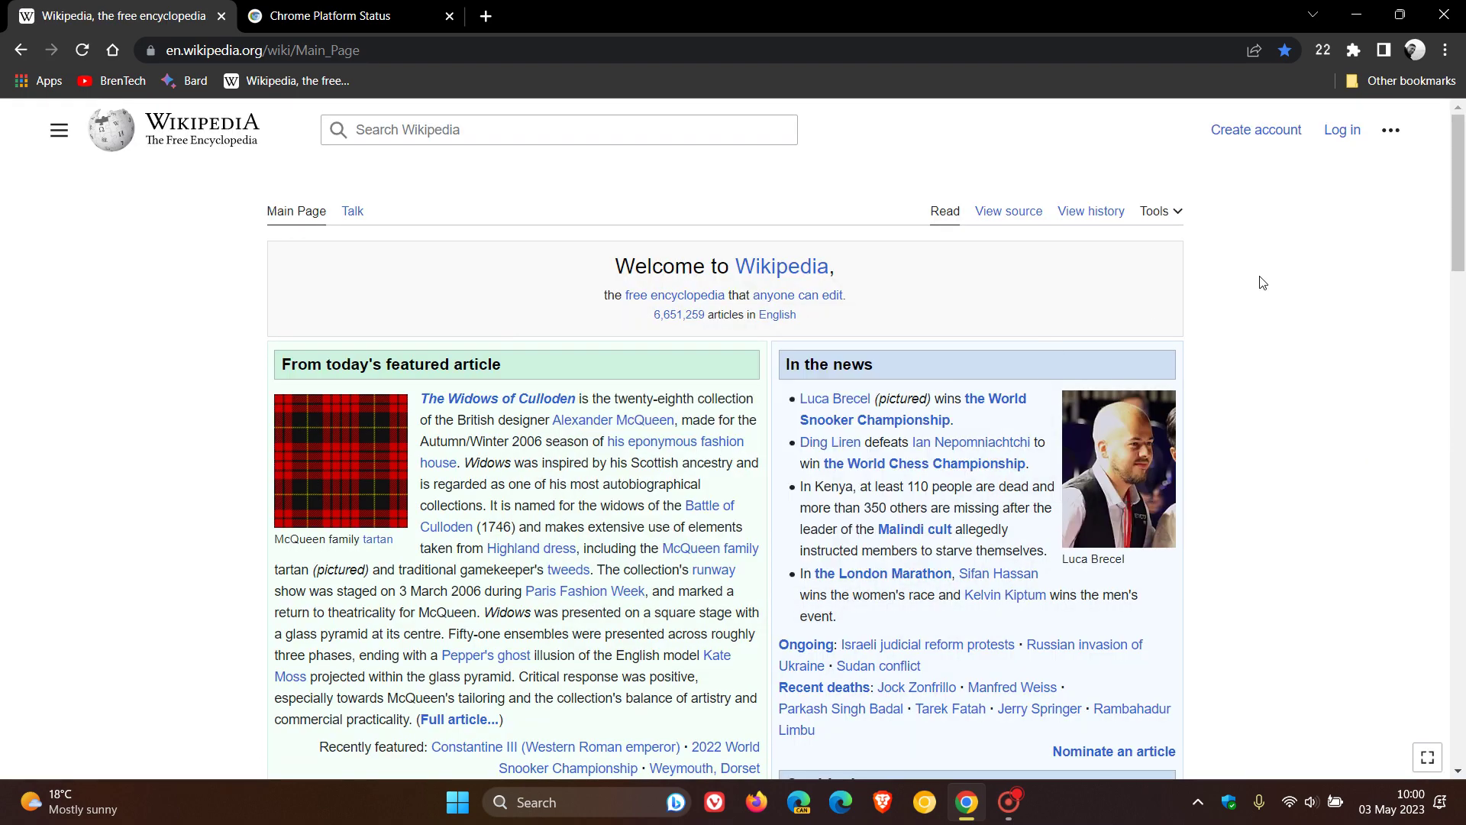
left_click(1384, 50)
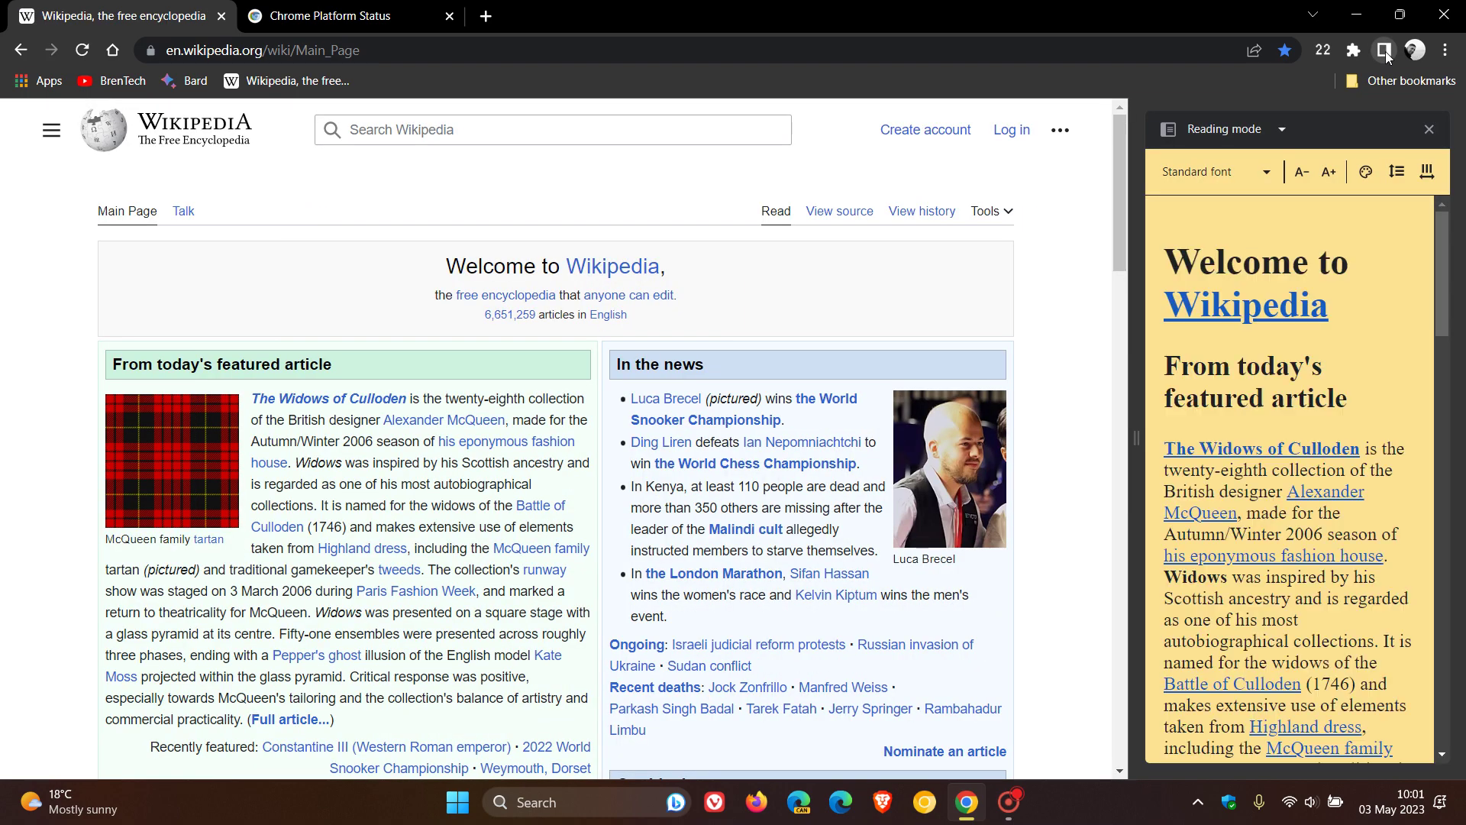
left_click(1254, 130)
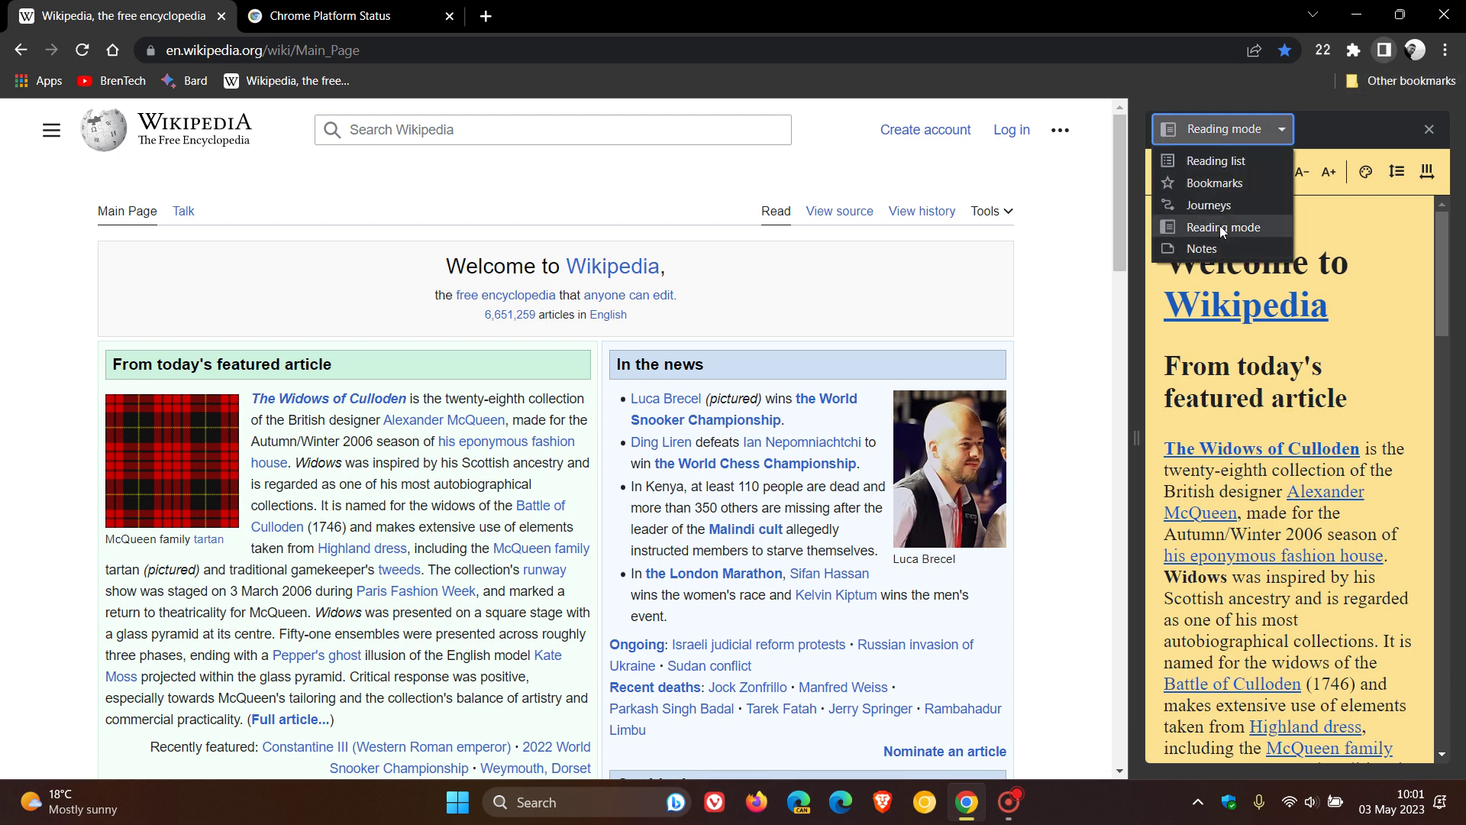
left_click(1386, 246)
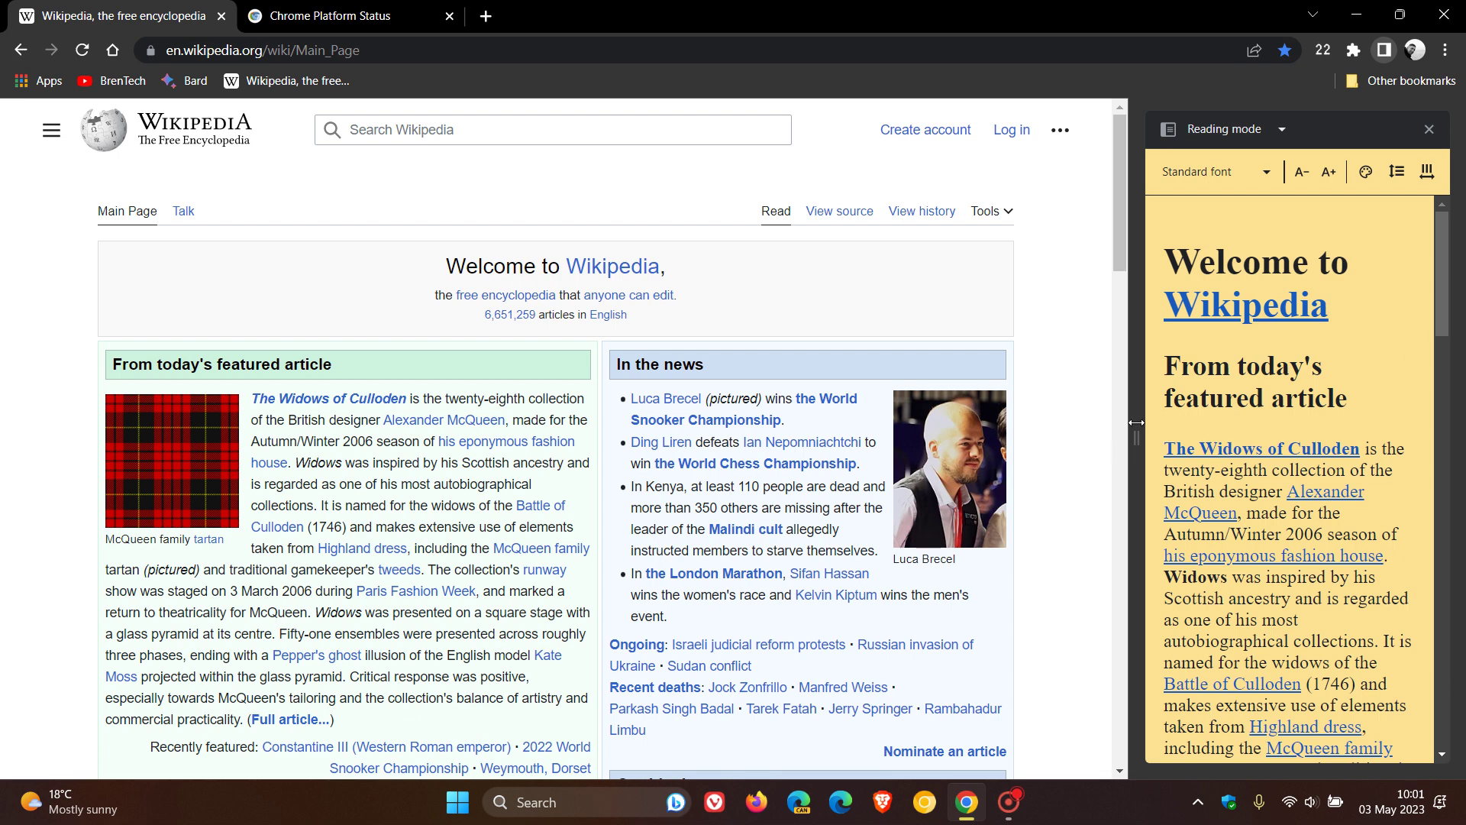
left_click_drag(1133, 442, 1066, 450)
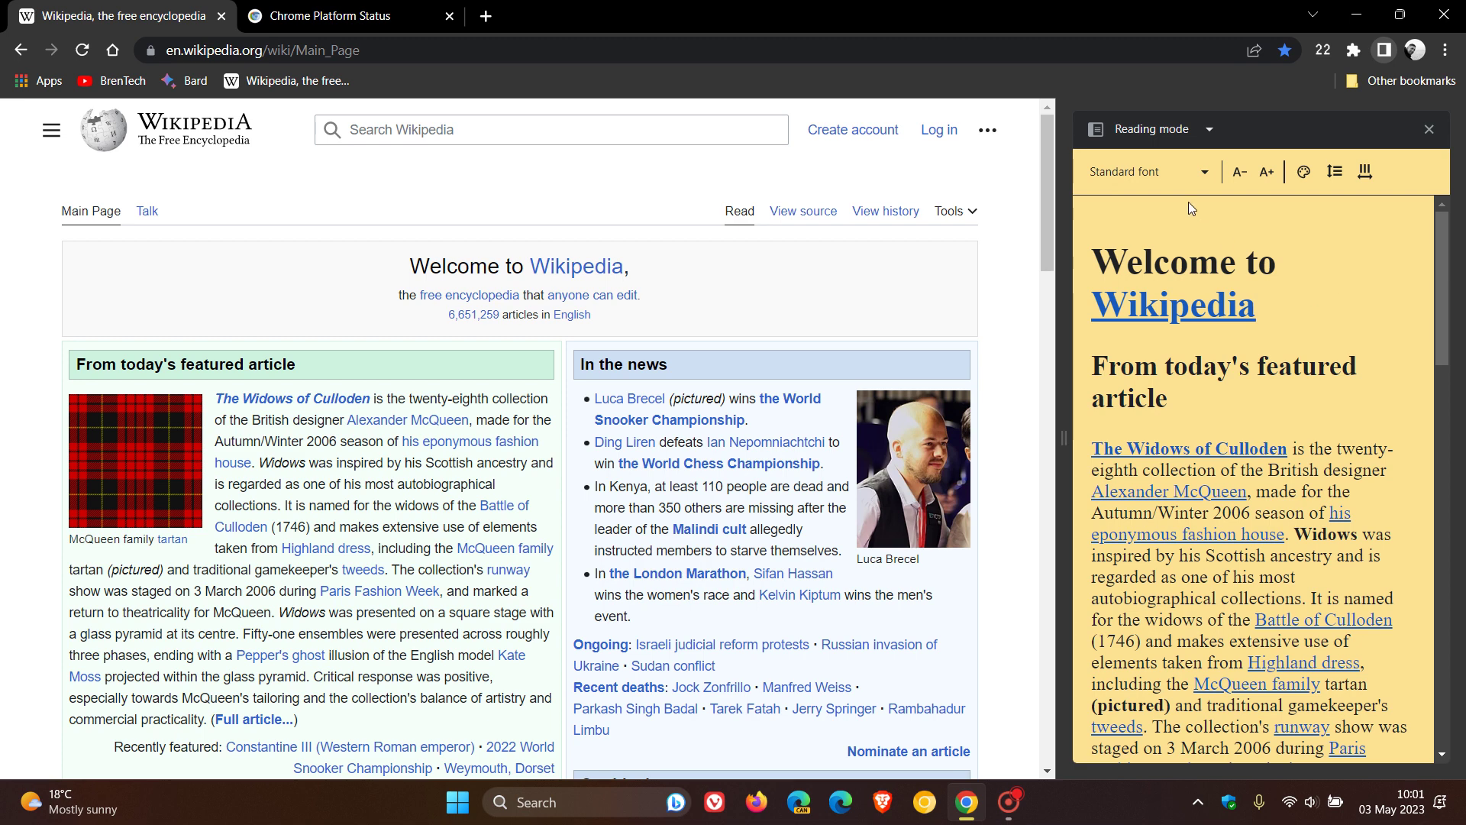
Shrink and then enlarge the Reading mode text size, keeping the font unchanged
left_click(1207, 173)
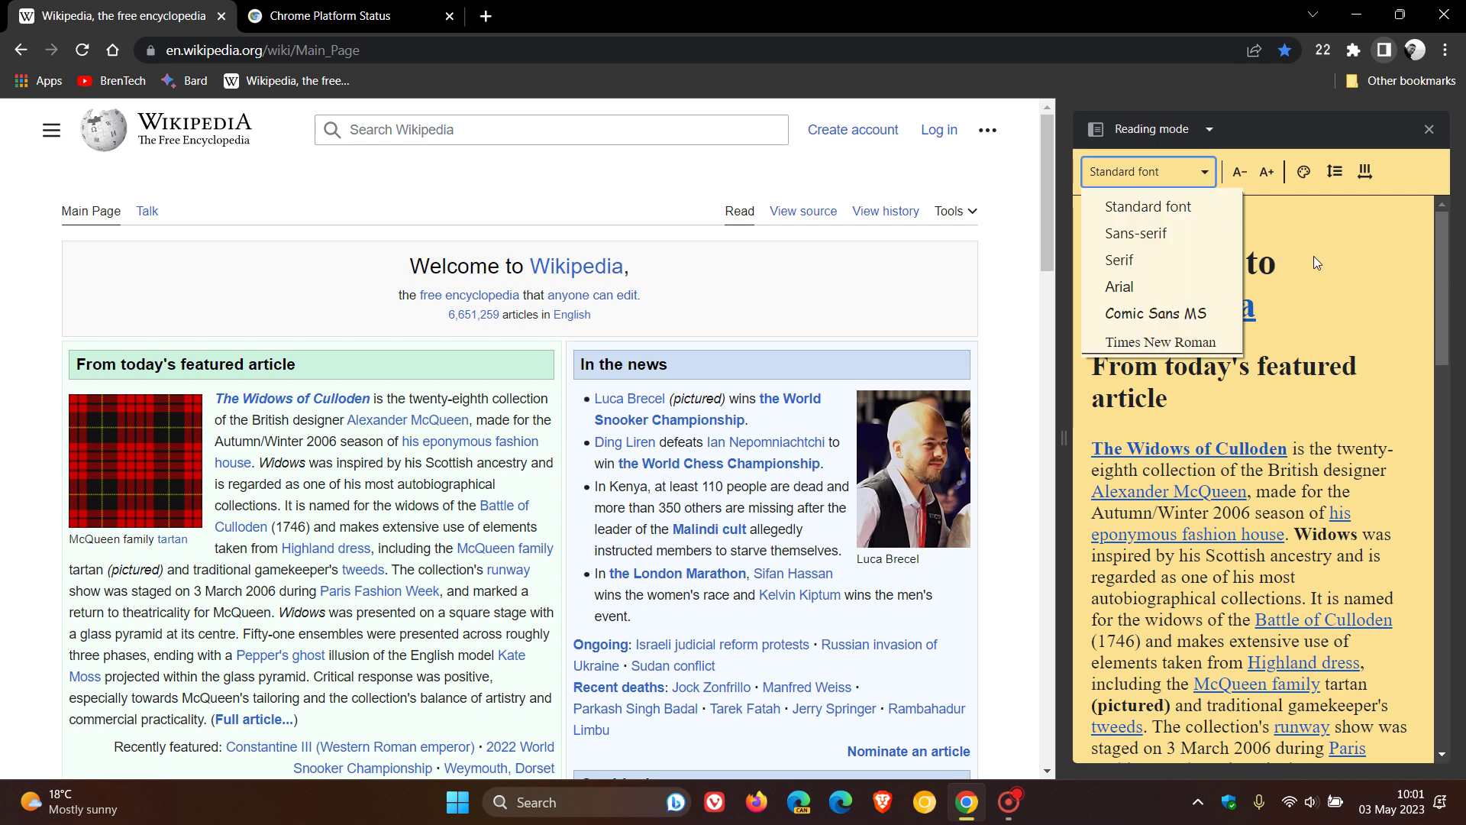
left_click(1265, 197)
left_click(1241, 171)
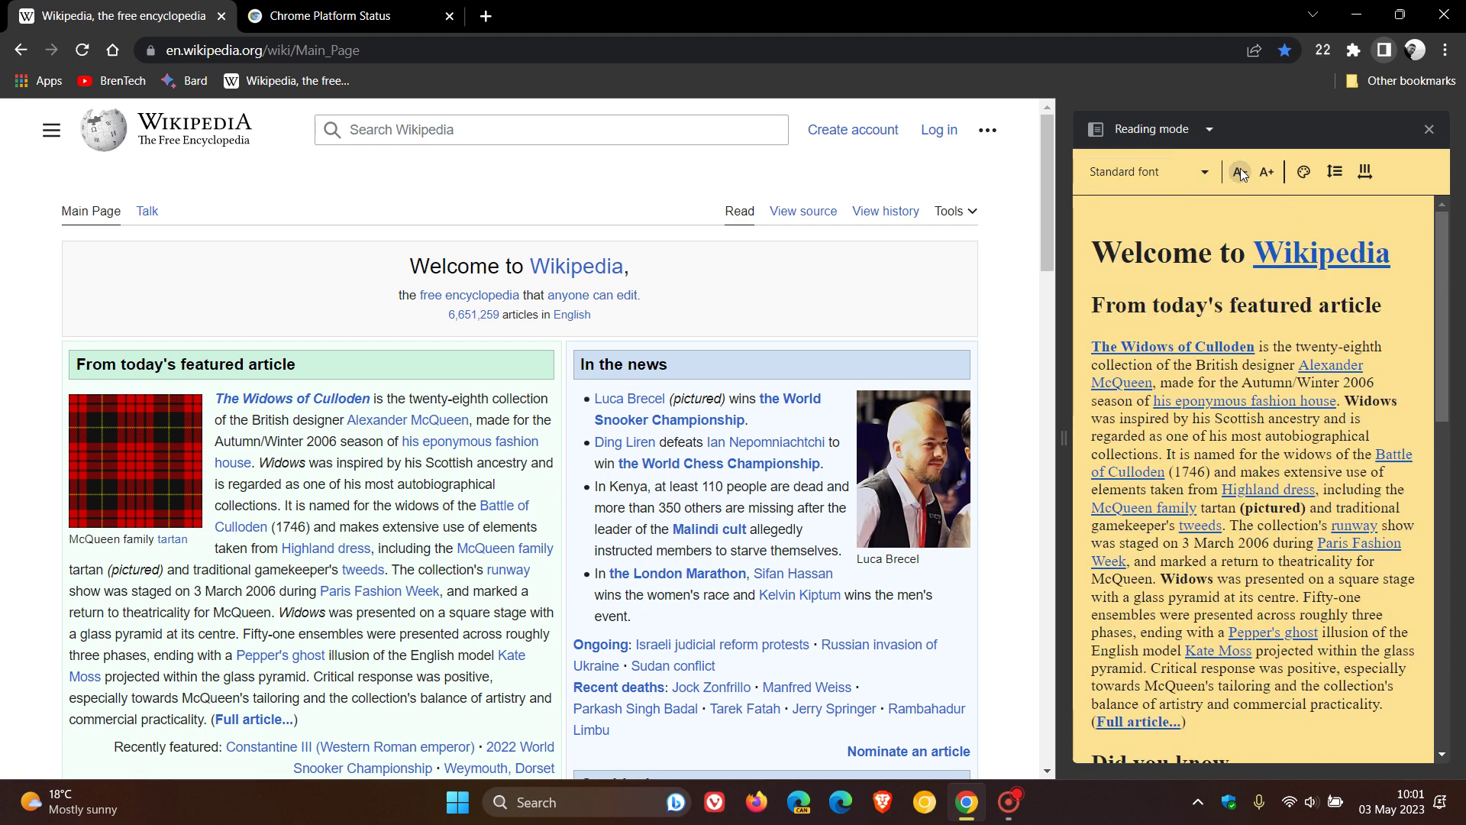
left_click(1265, 177)
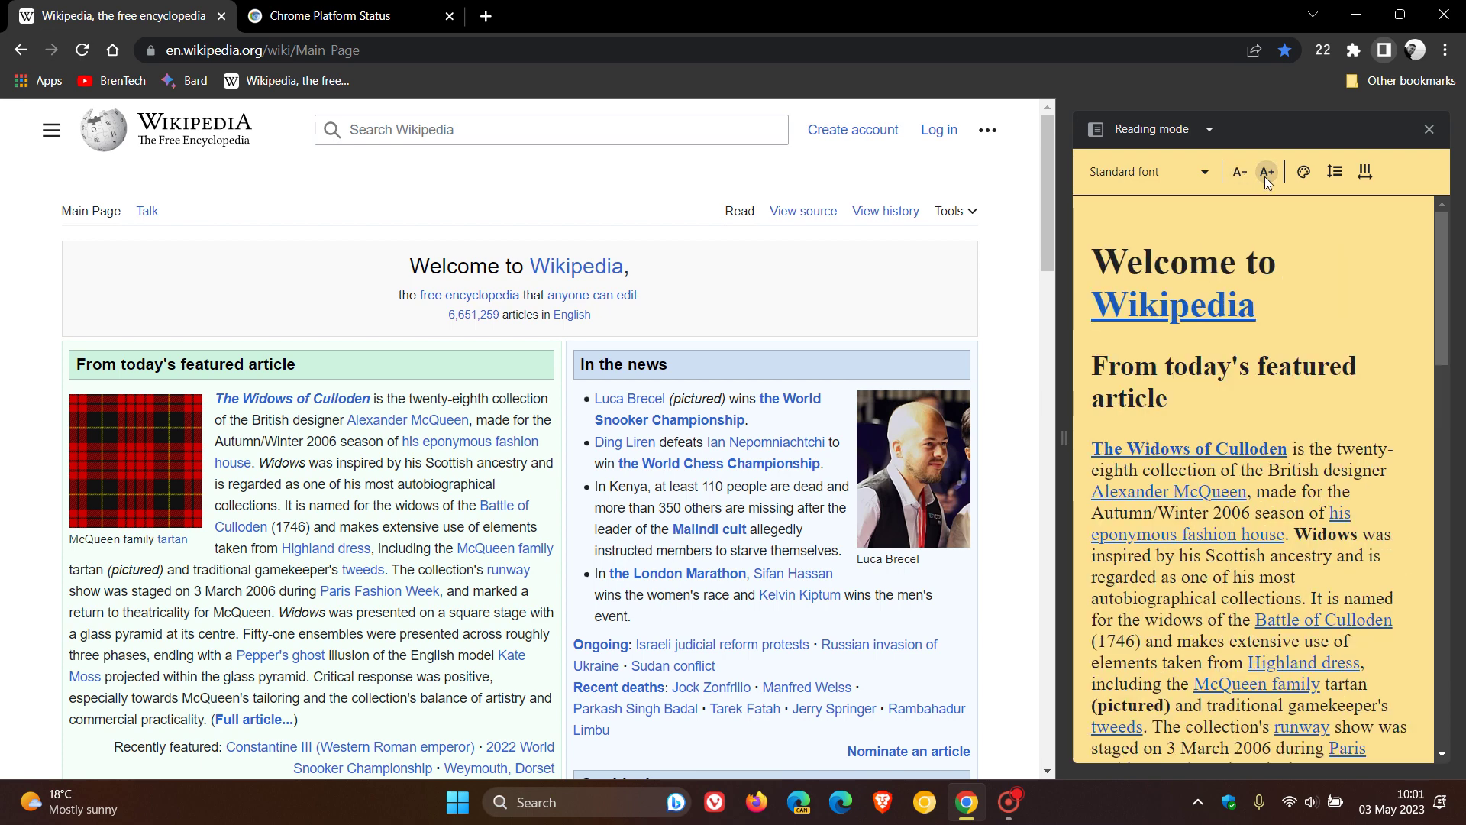
left_click(1265, 176)
Cycle the reading colour theme through Default, Light and Yellow, ending on Blue
left_click(1302, 172)
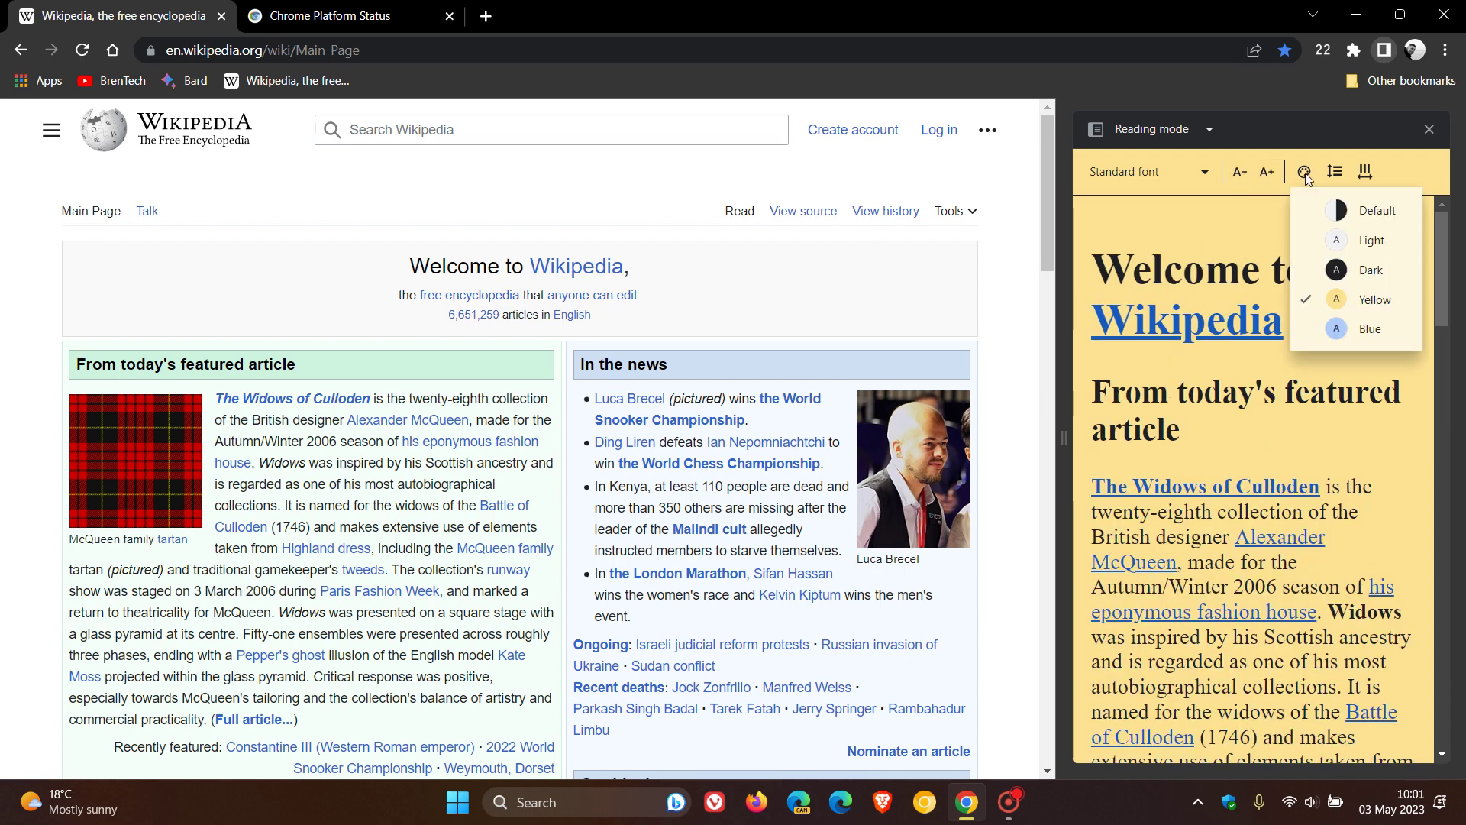
left_click(1354, 213)
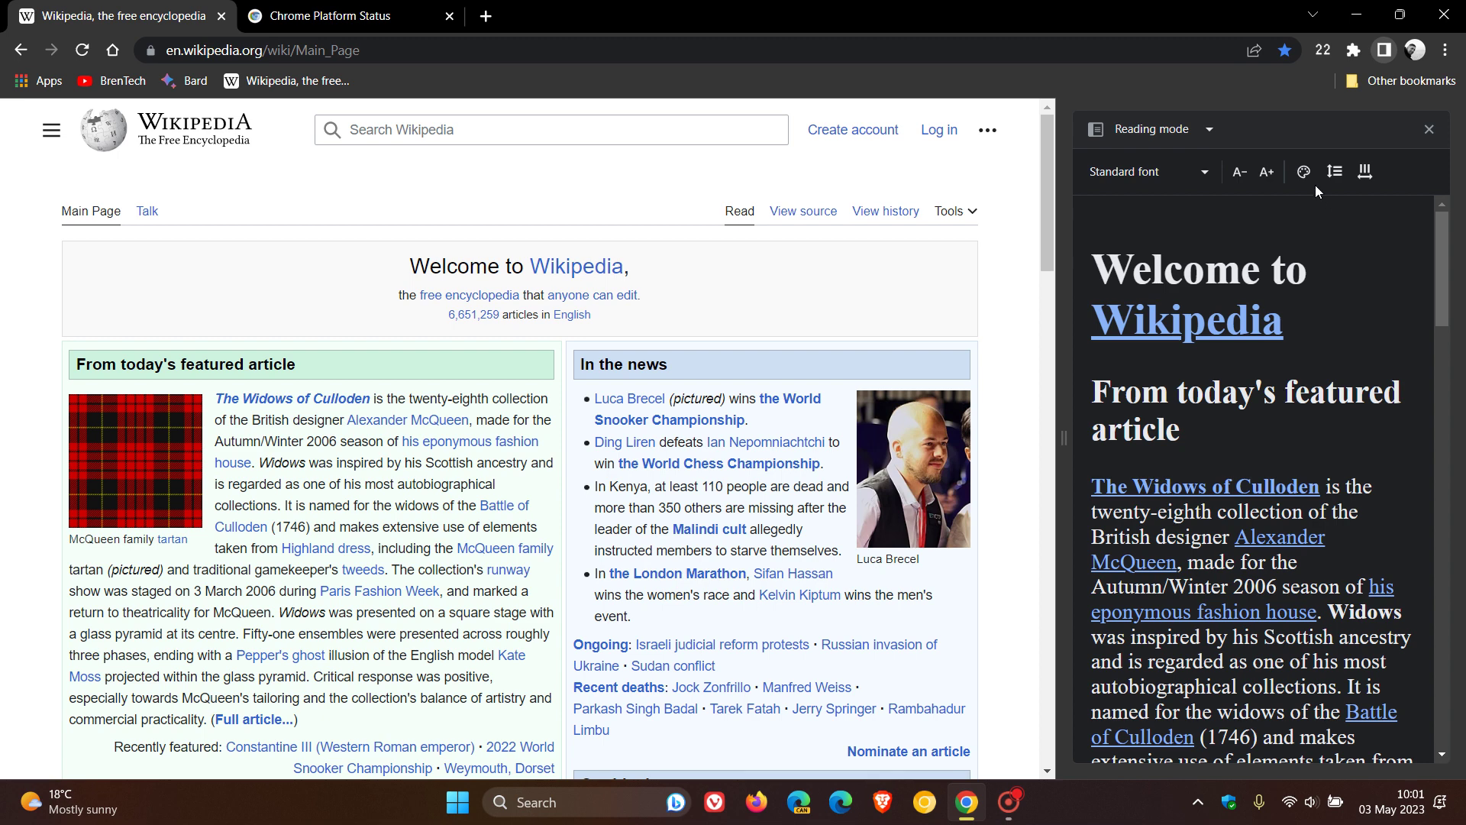
left_click(1306, 176)
left_click(1345, 241)
left_click(1305, 173)
left_click(1349, 302)
left_click(1304, 172)
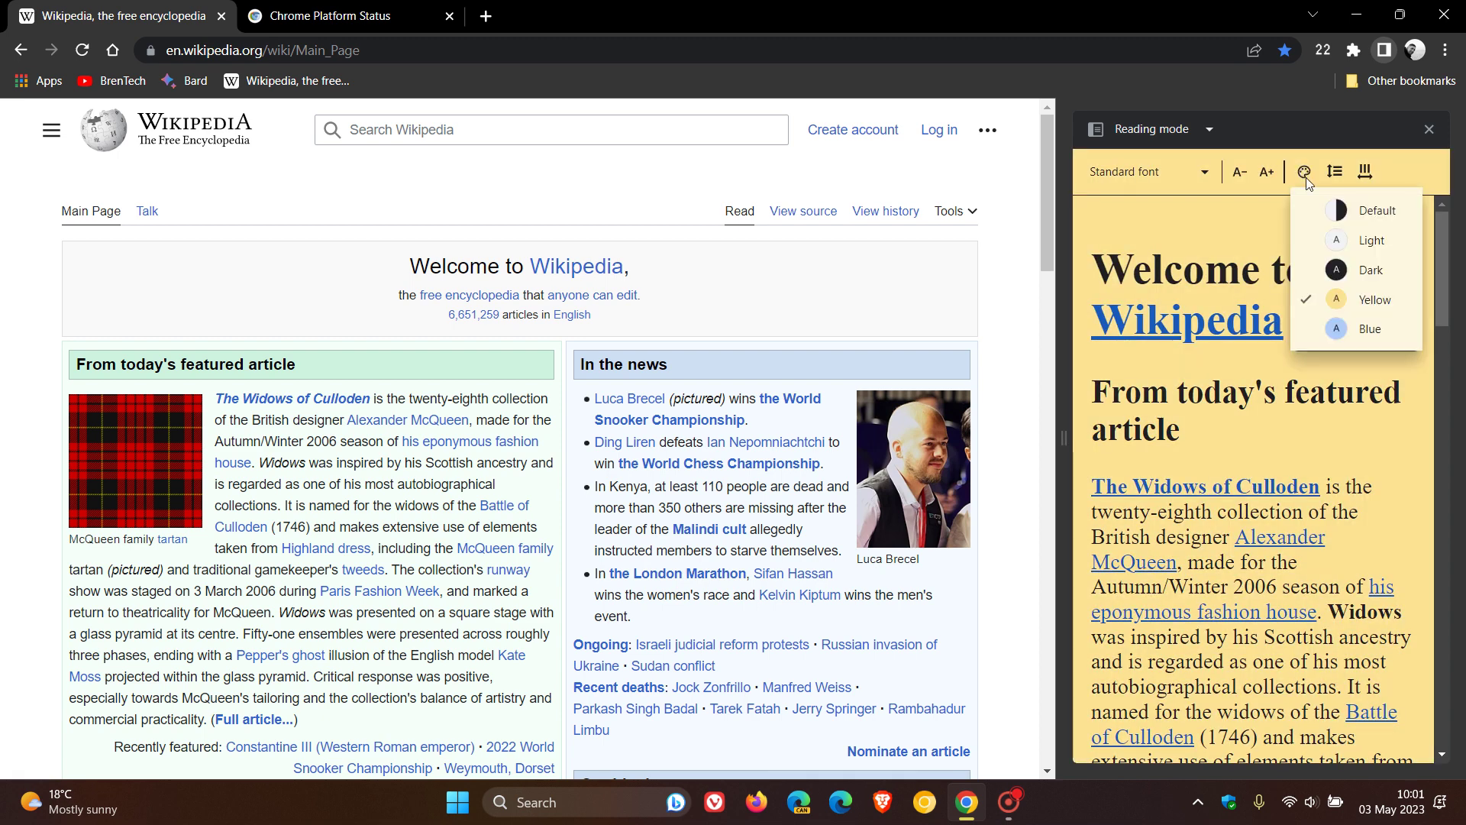
left_click(1345, 336)
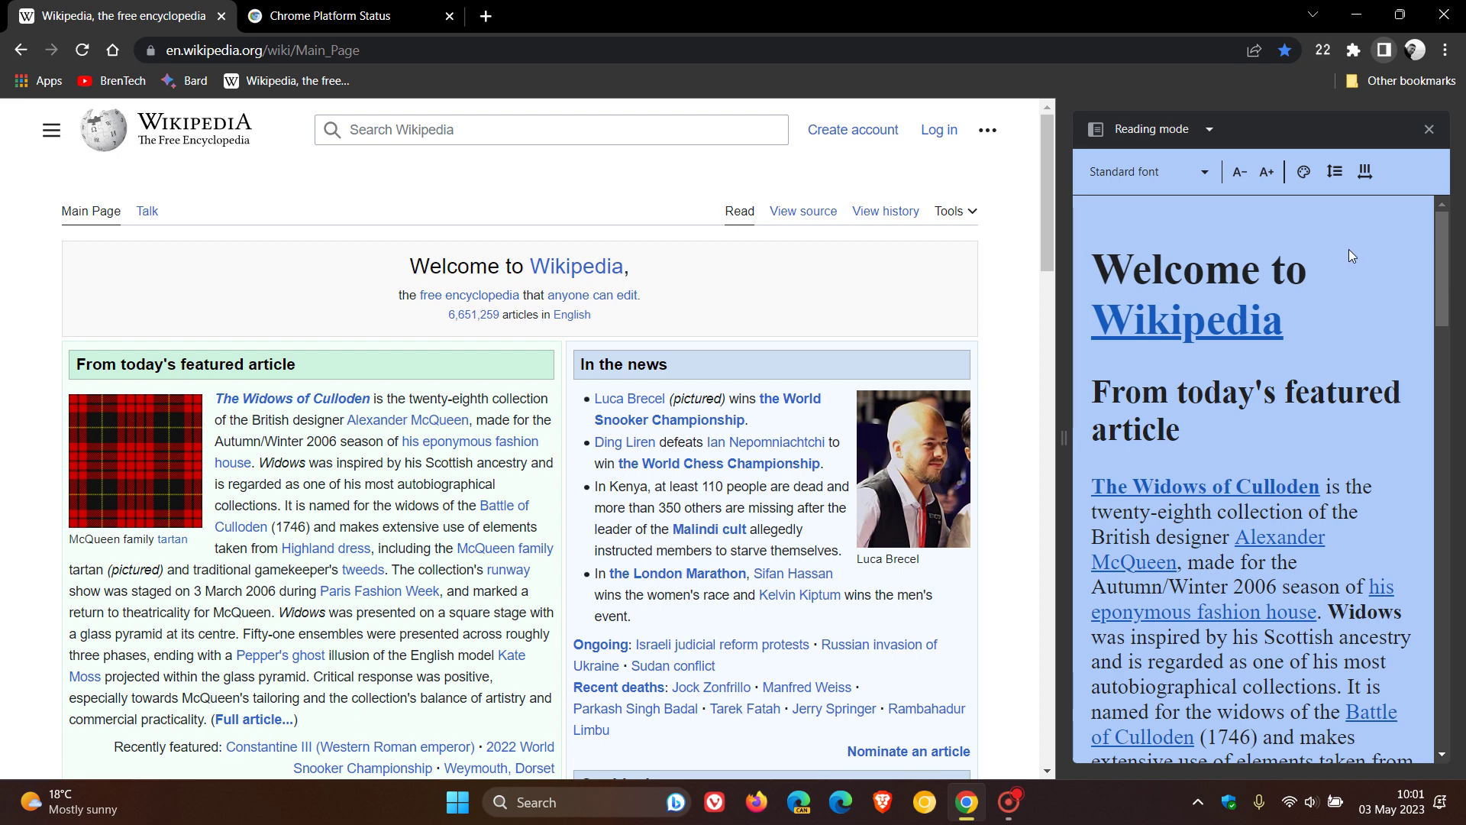
Try Loose and Very loose line spacing, then return to Standard
left_click(1338, 174)
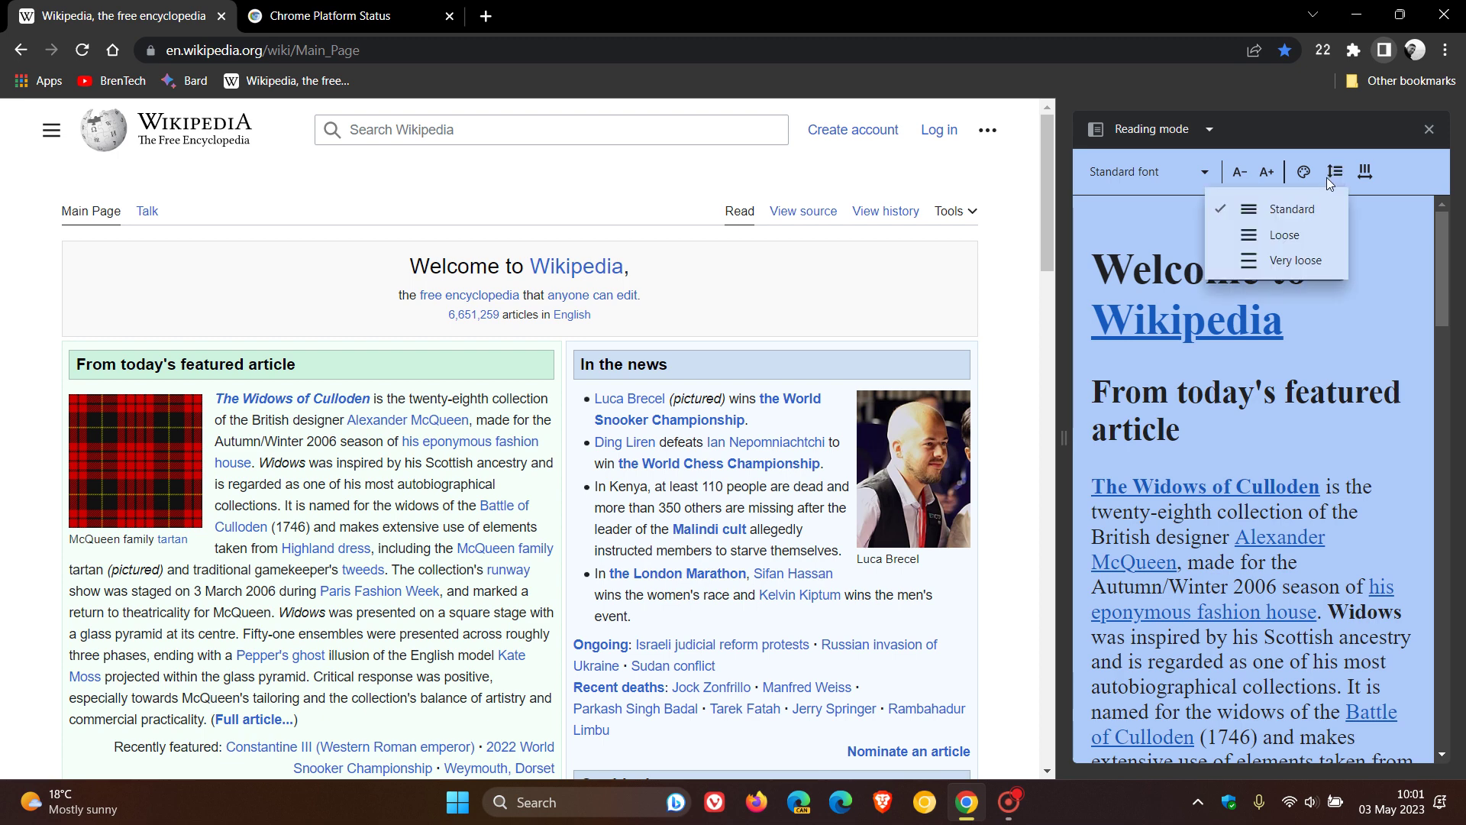
left_click(1296, 236)
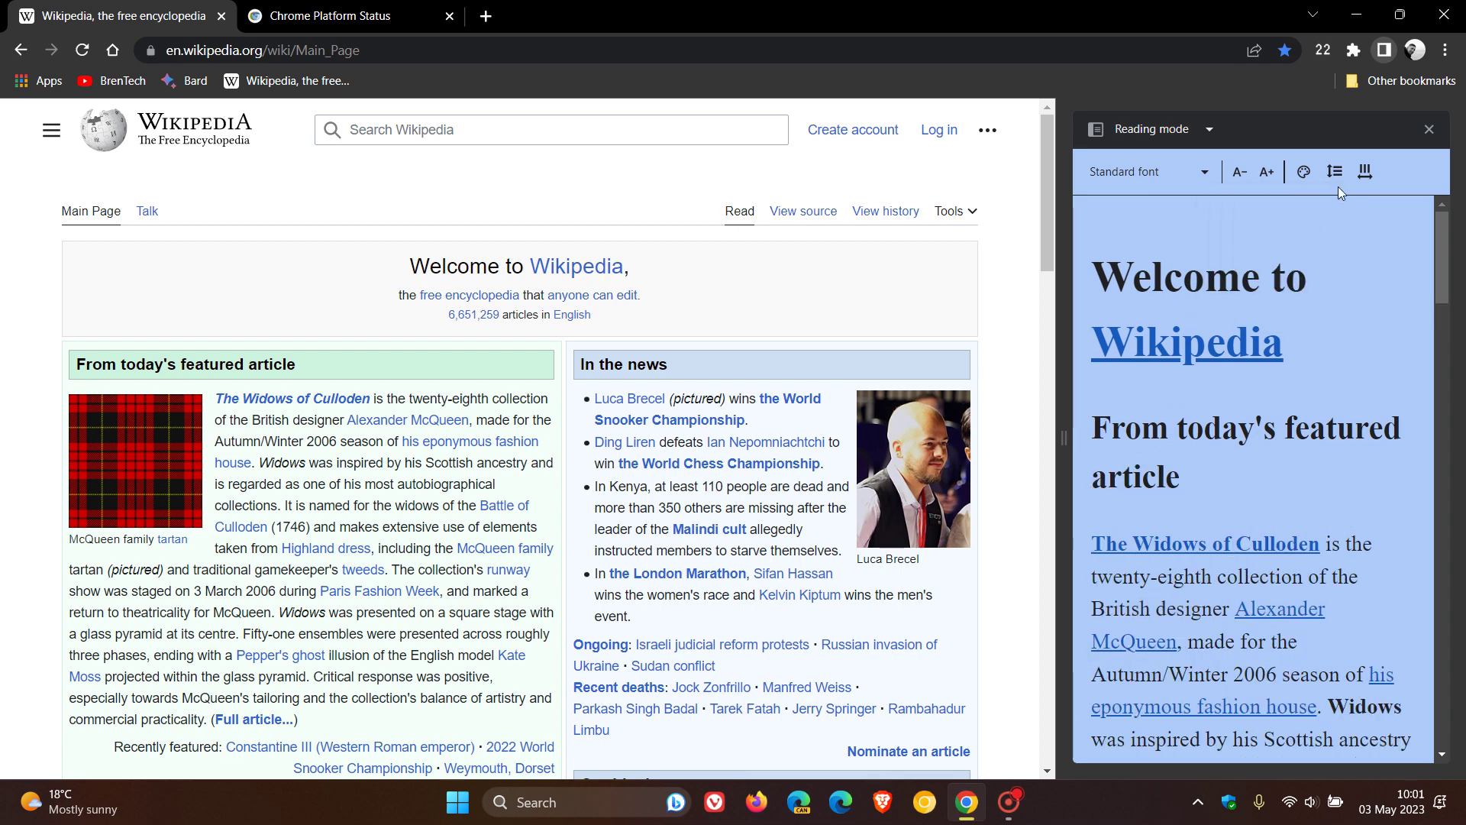
left_click(1336, 174)
left_click(1292, 261)
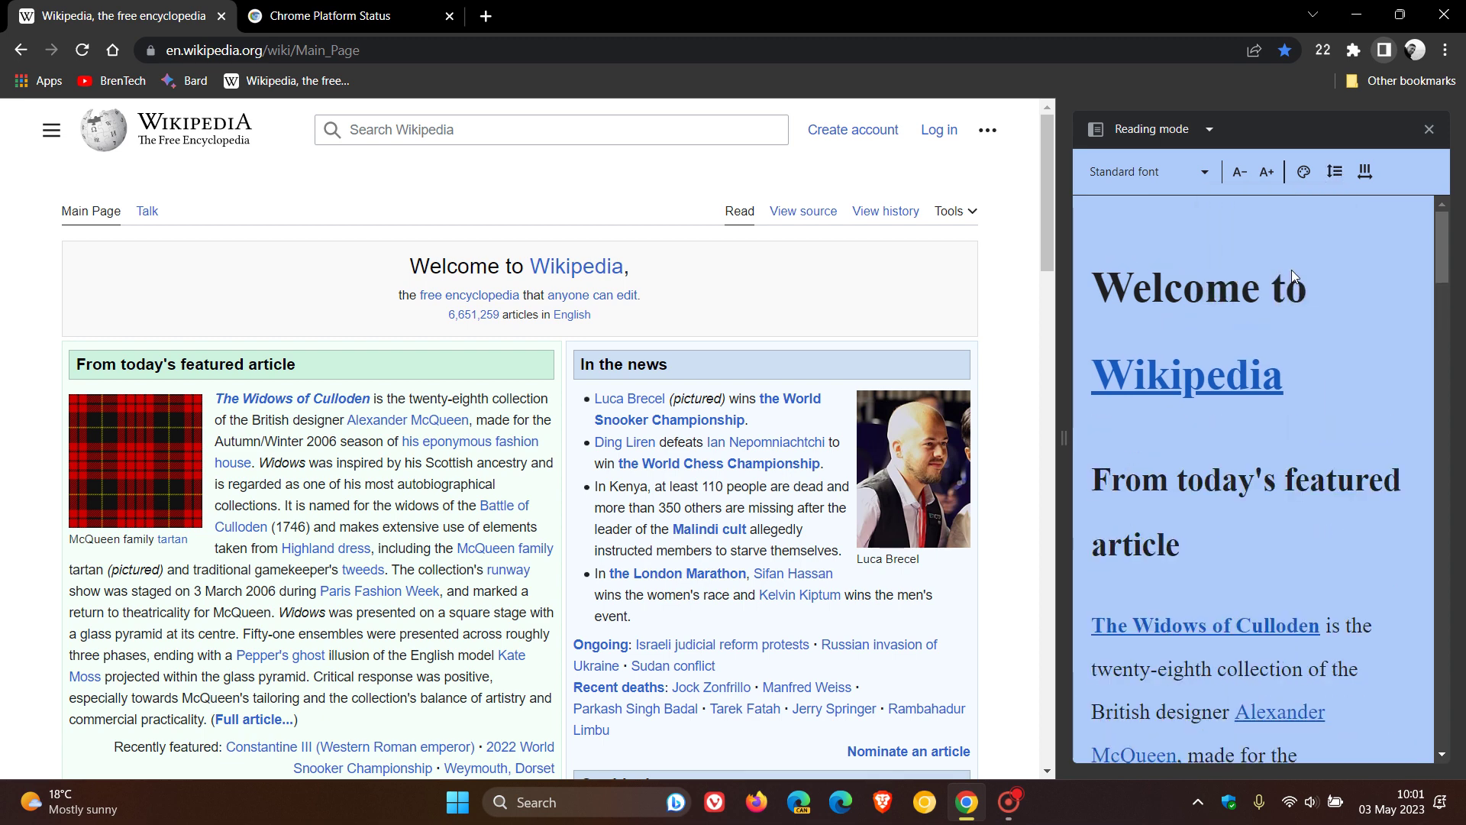
left_click(1344, 175)
left_click(1329, 208)
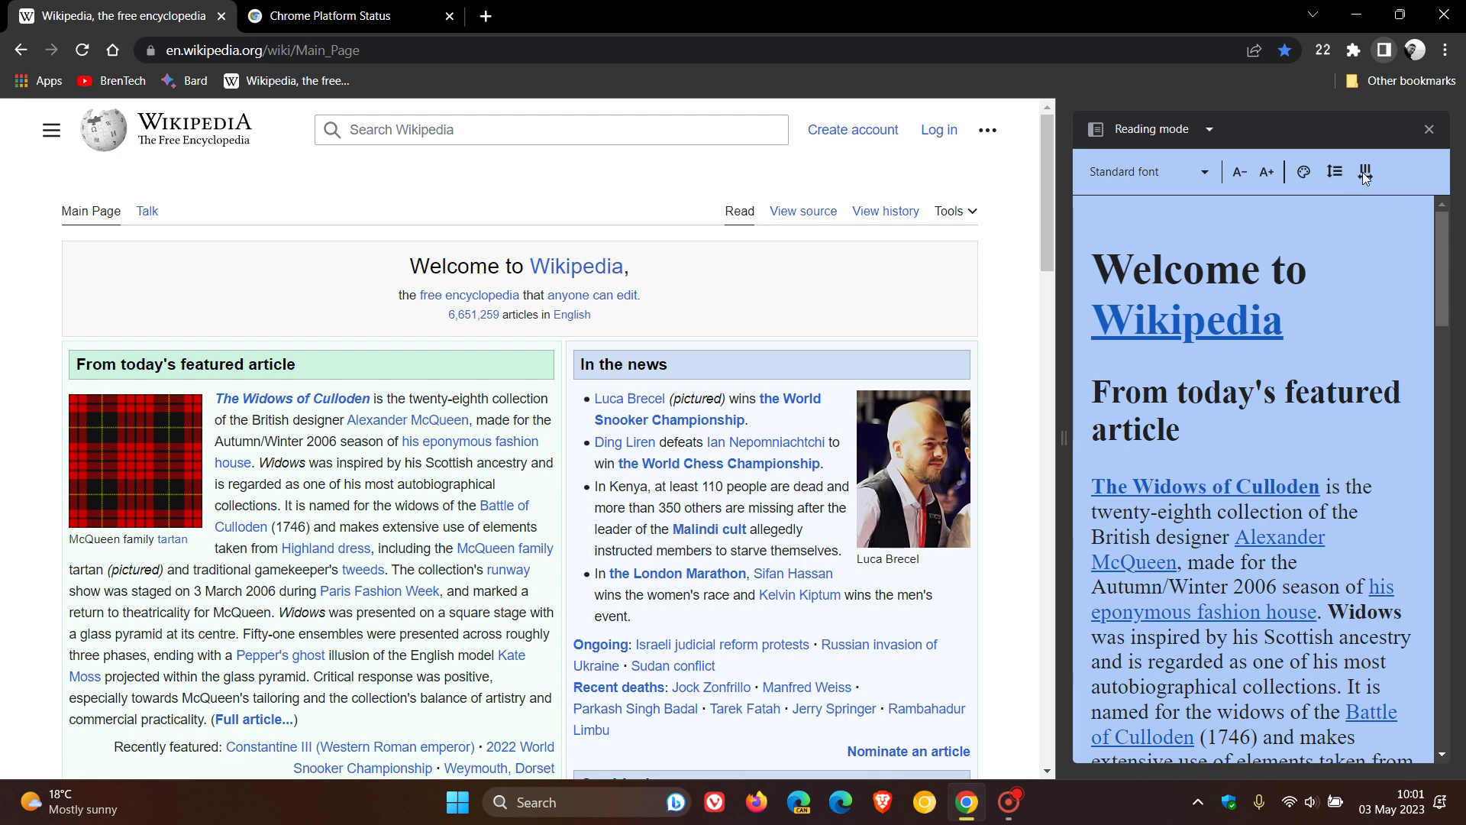
Try Wide and Very wide letter spacing, then restore Standard
left_click(1364, 171)
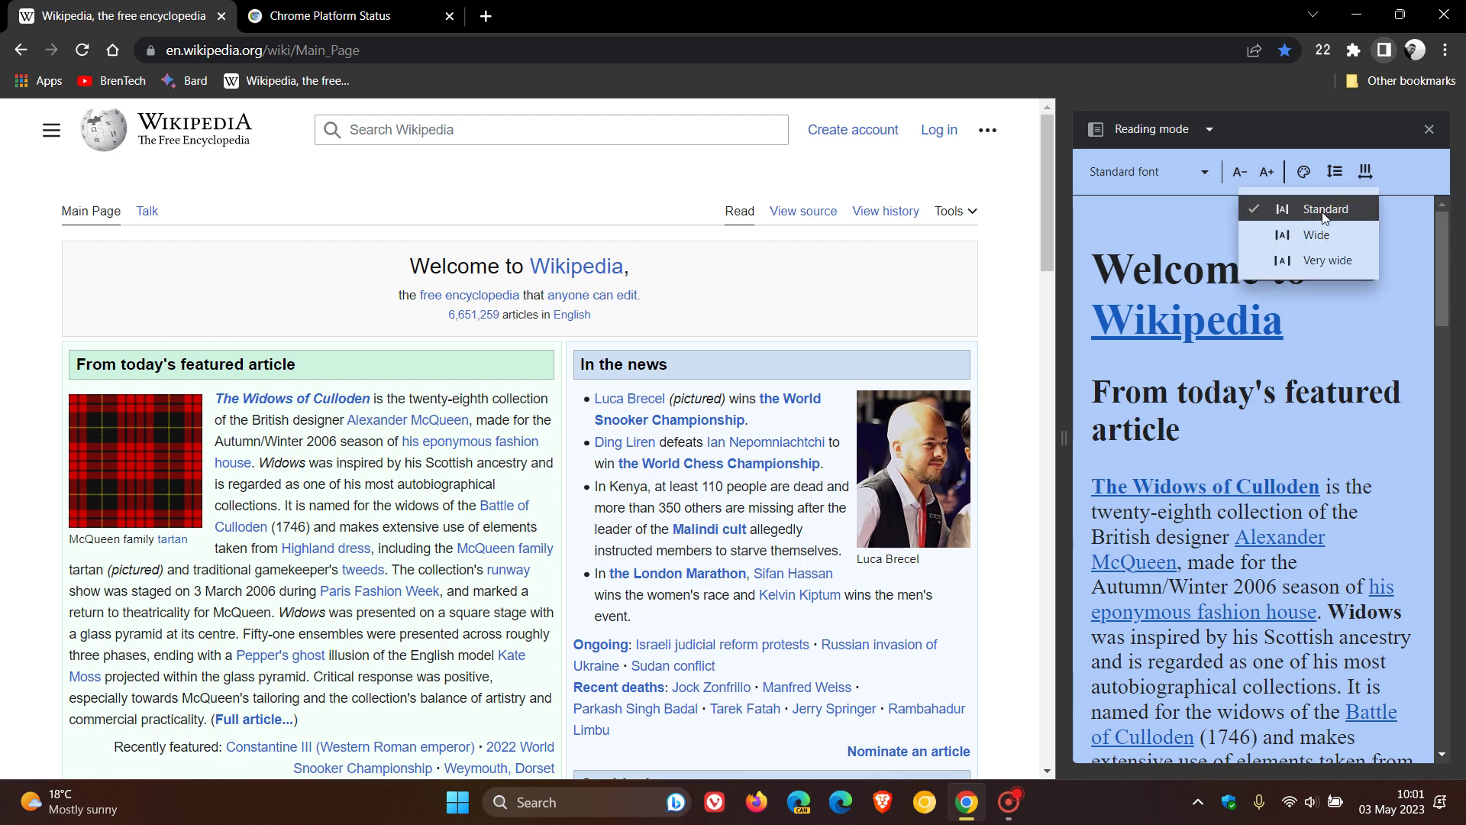
left_click(1309, 232)
left_click(1366, 174)
left_click(1312, 264)
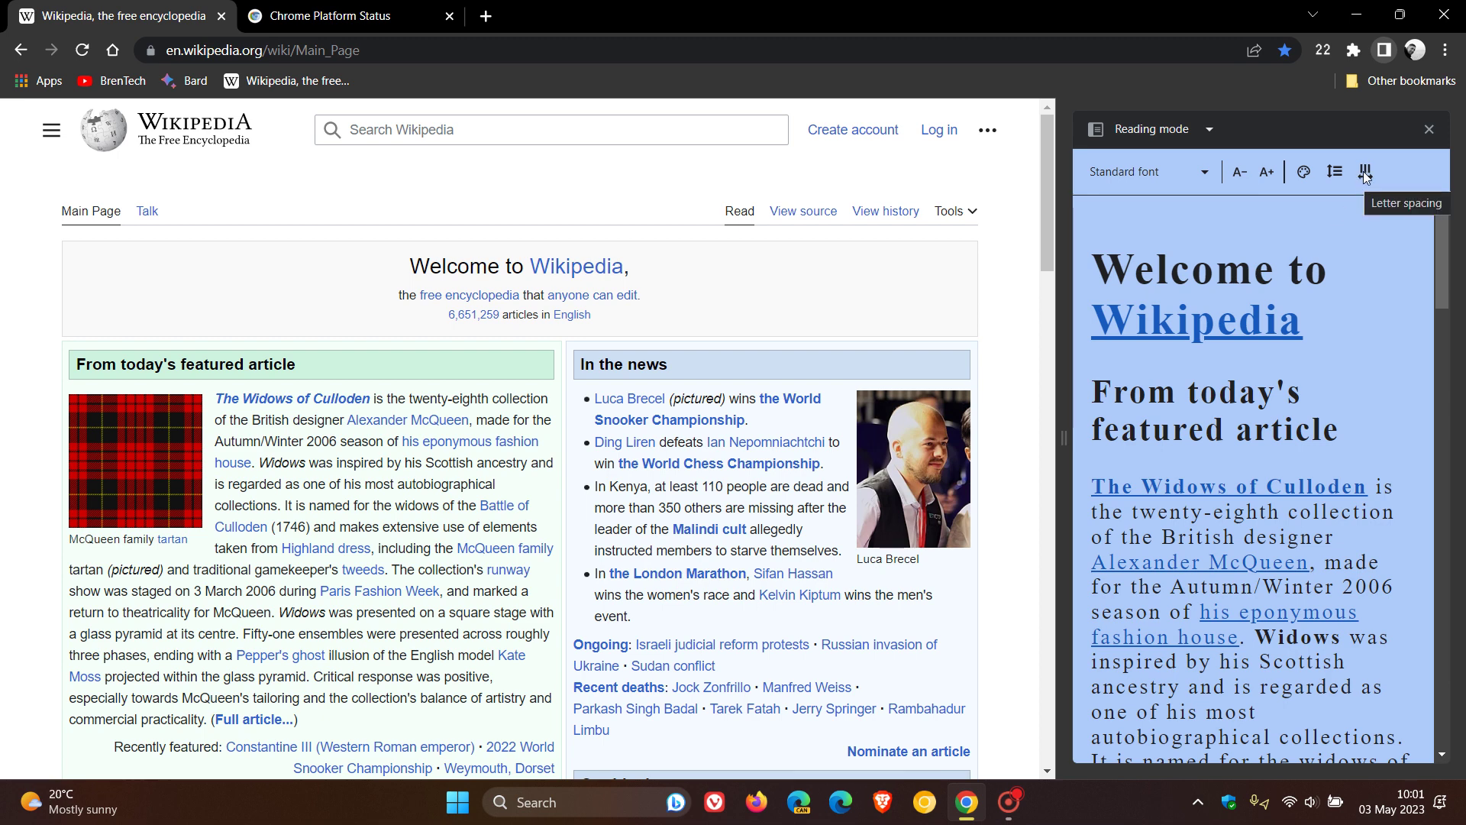
left_click(1366, 174)
left_click(1335, 203)
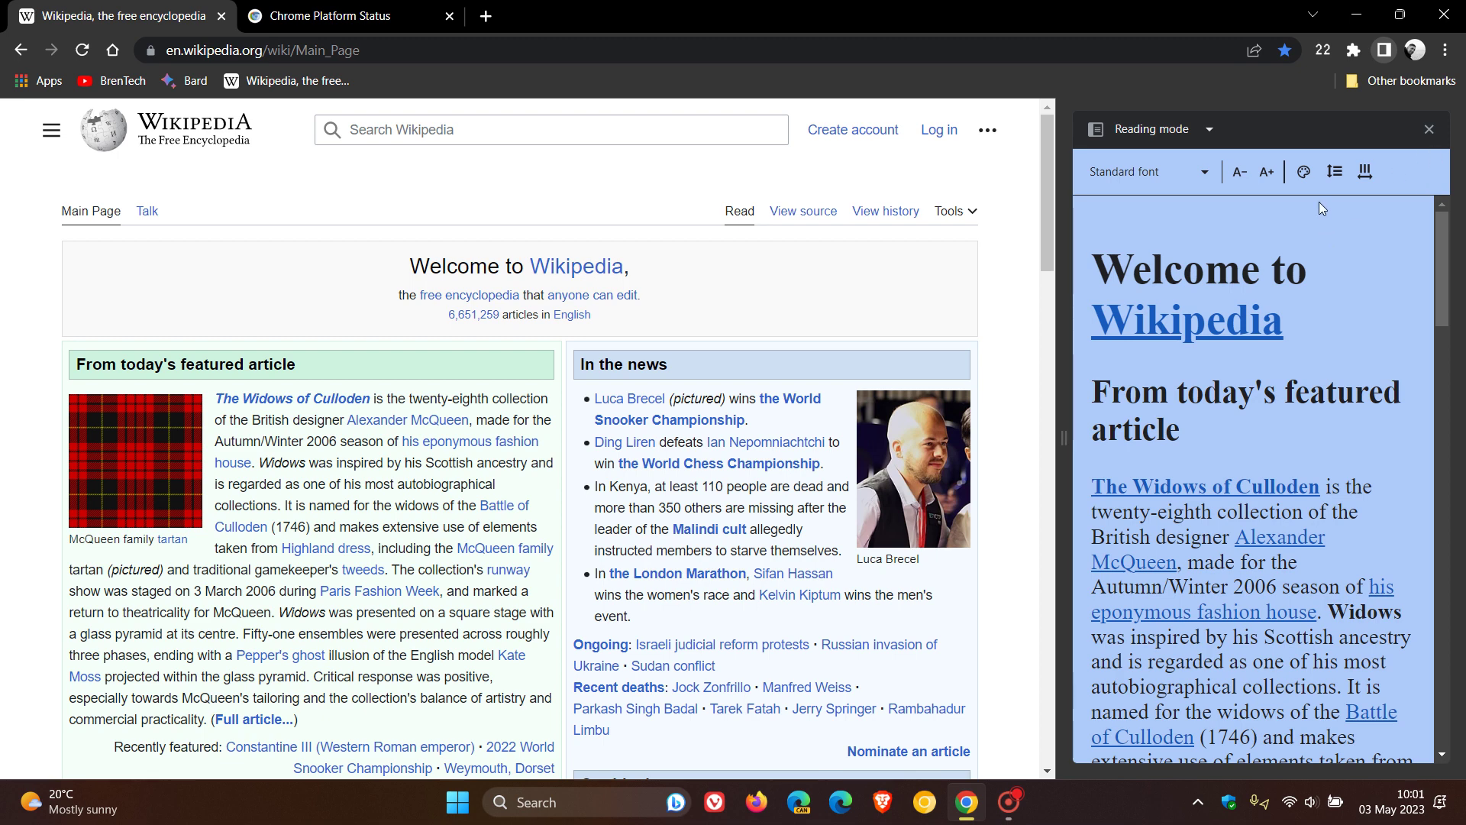
Switch the side panel to Notes and add a note on 'It is named for the widows'
left_click(1177, 133)
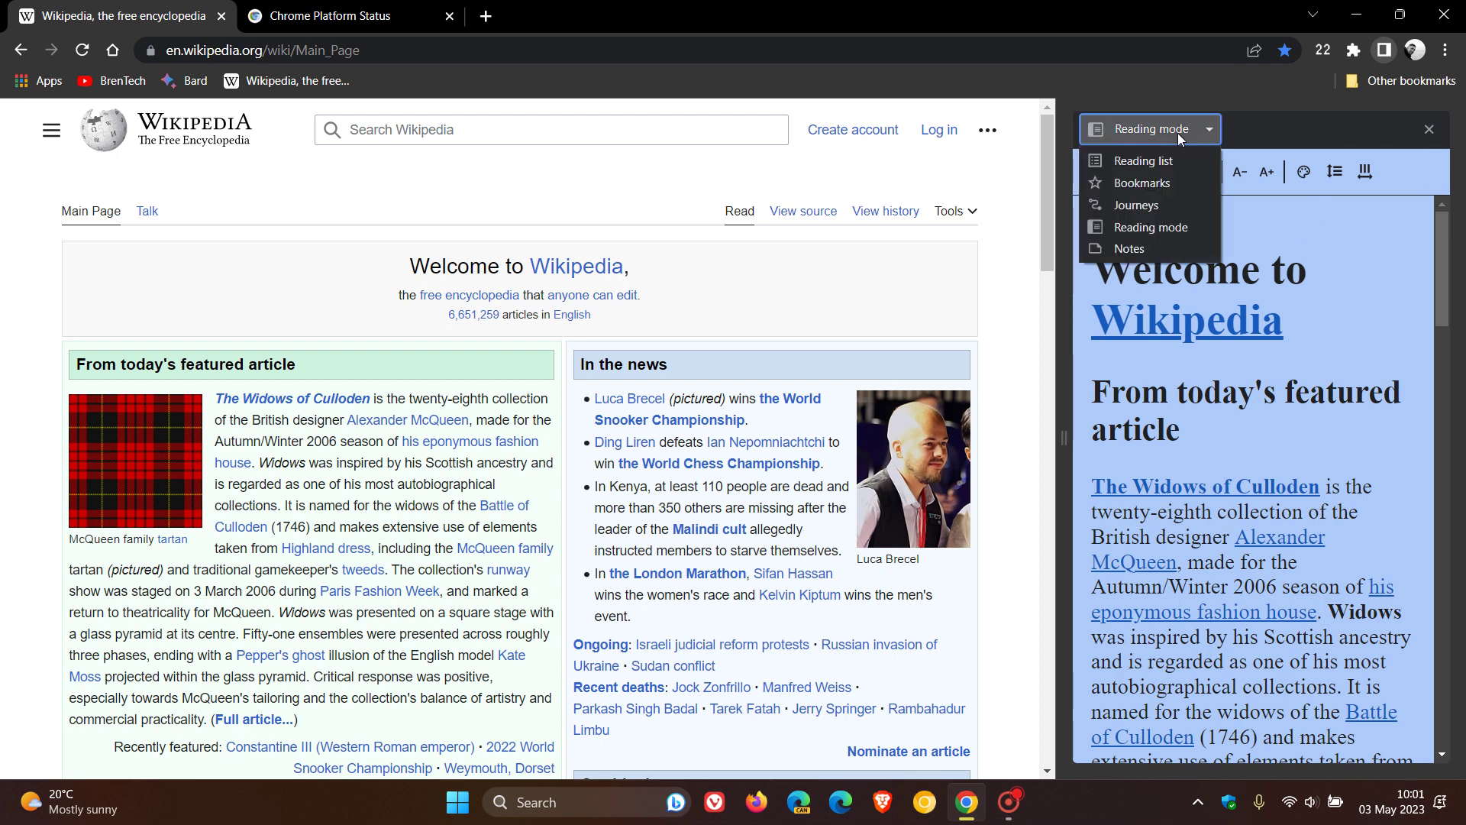
left_click(1130, 244)
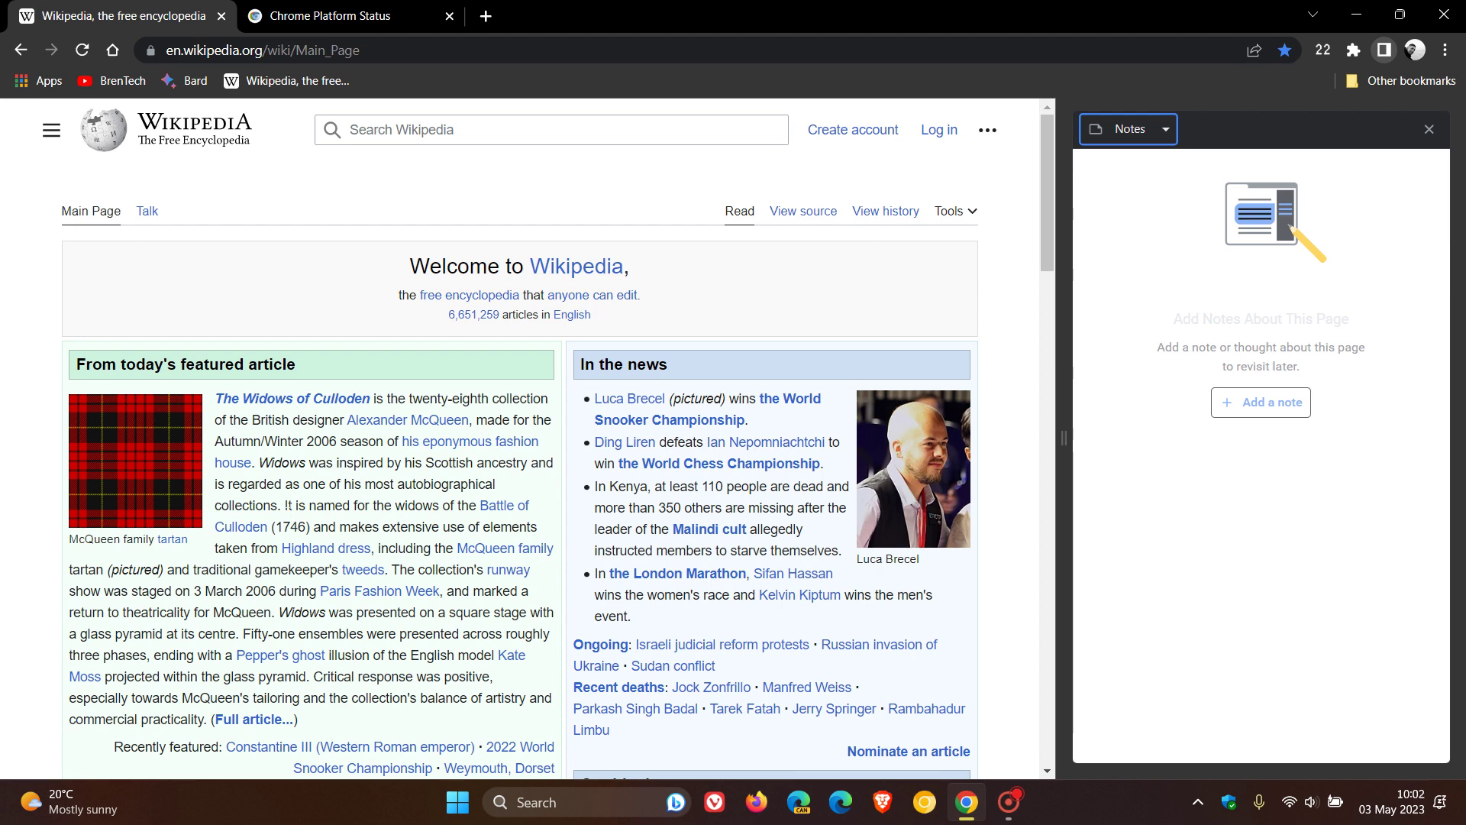
left_click_drag(285, 506, 436, 512)
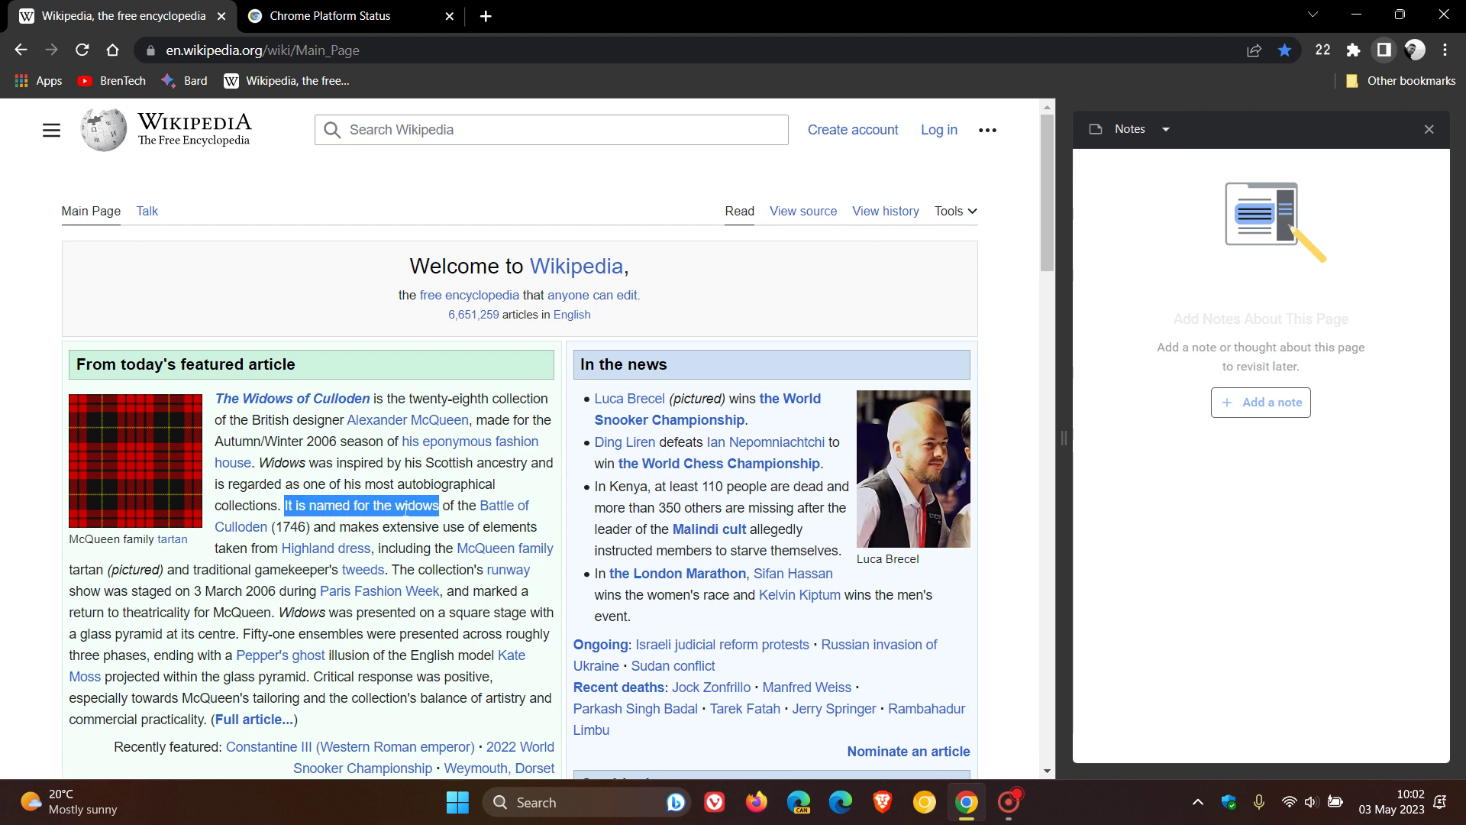
right_click(406, 510)
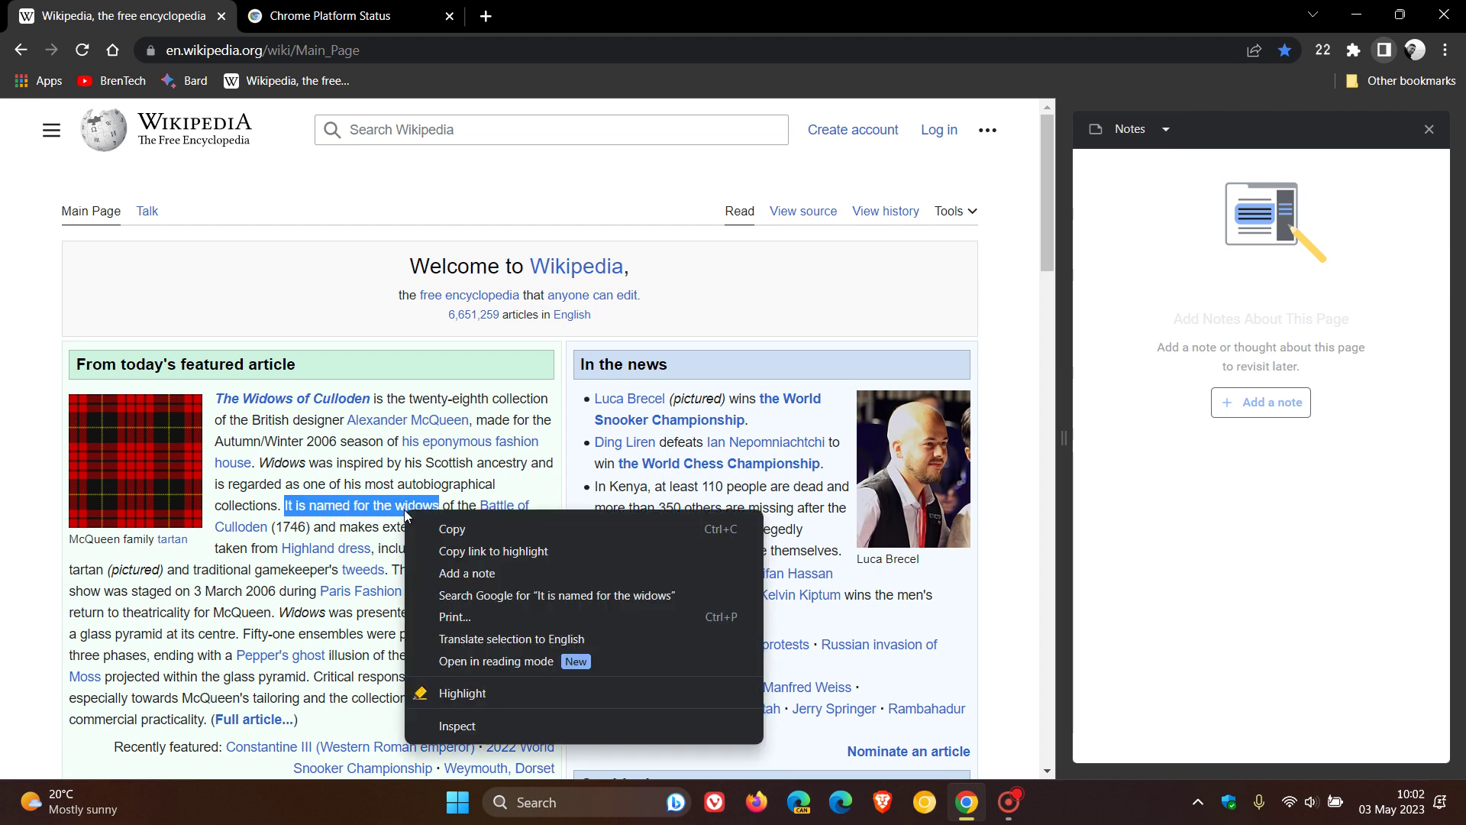
left_click(499, 573)
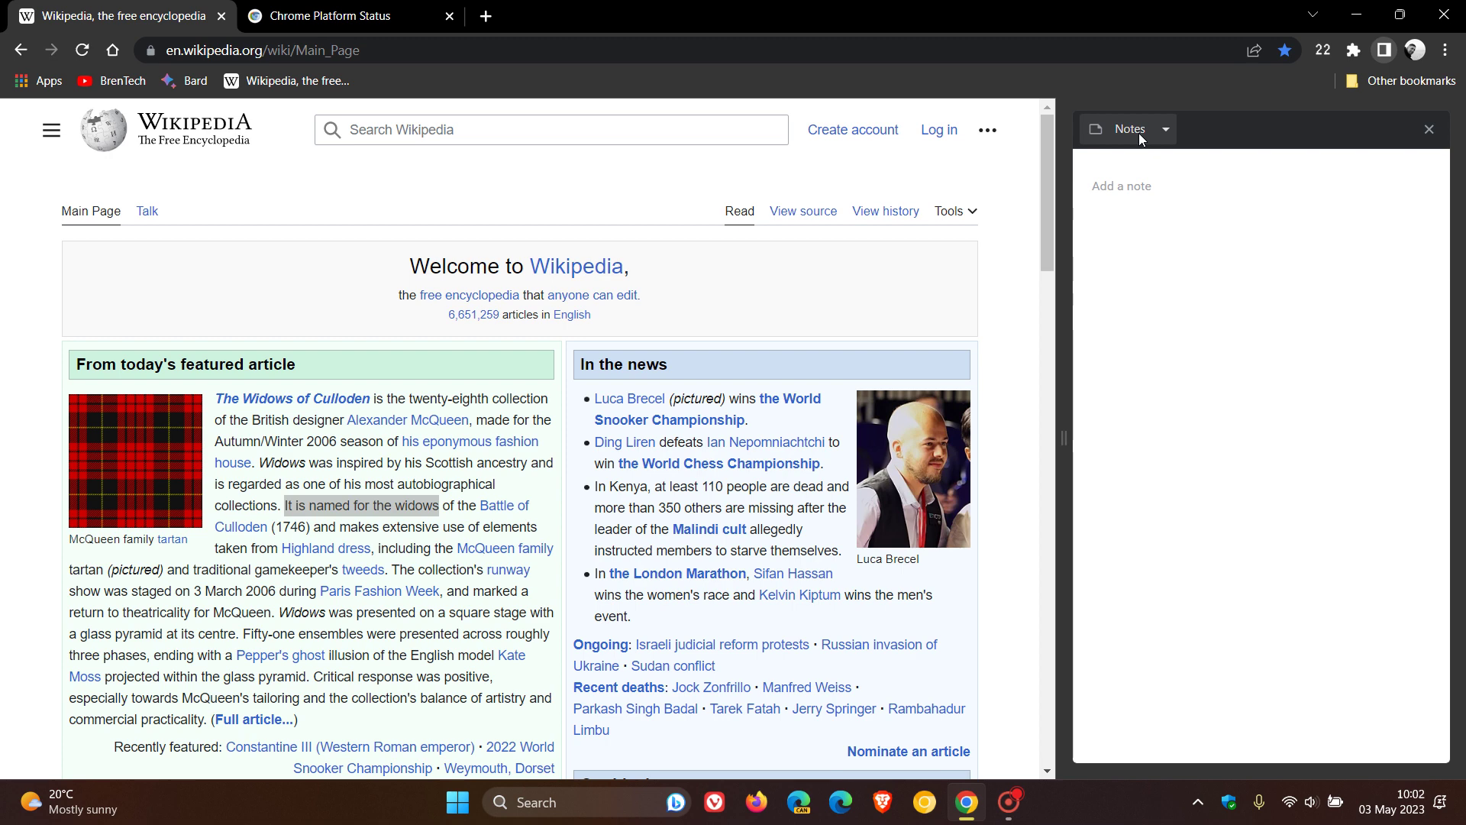
Write 'test' as the note text and save it
left_click(1143, 187)
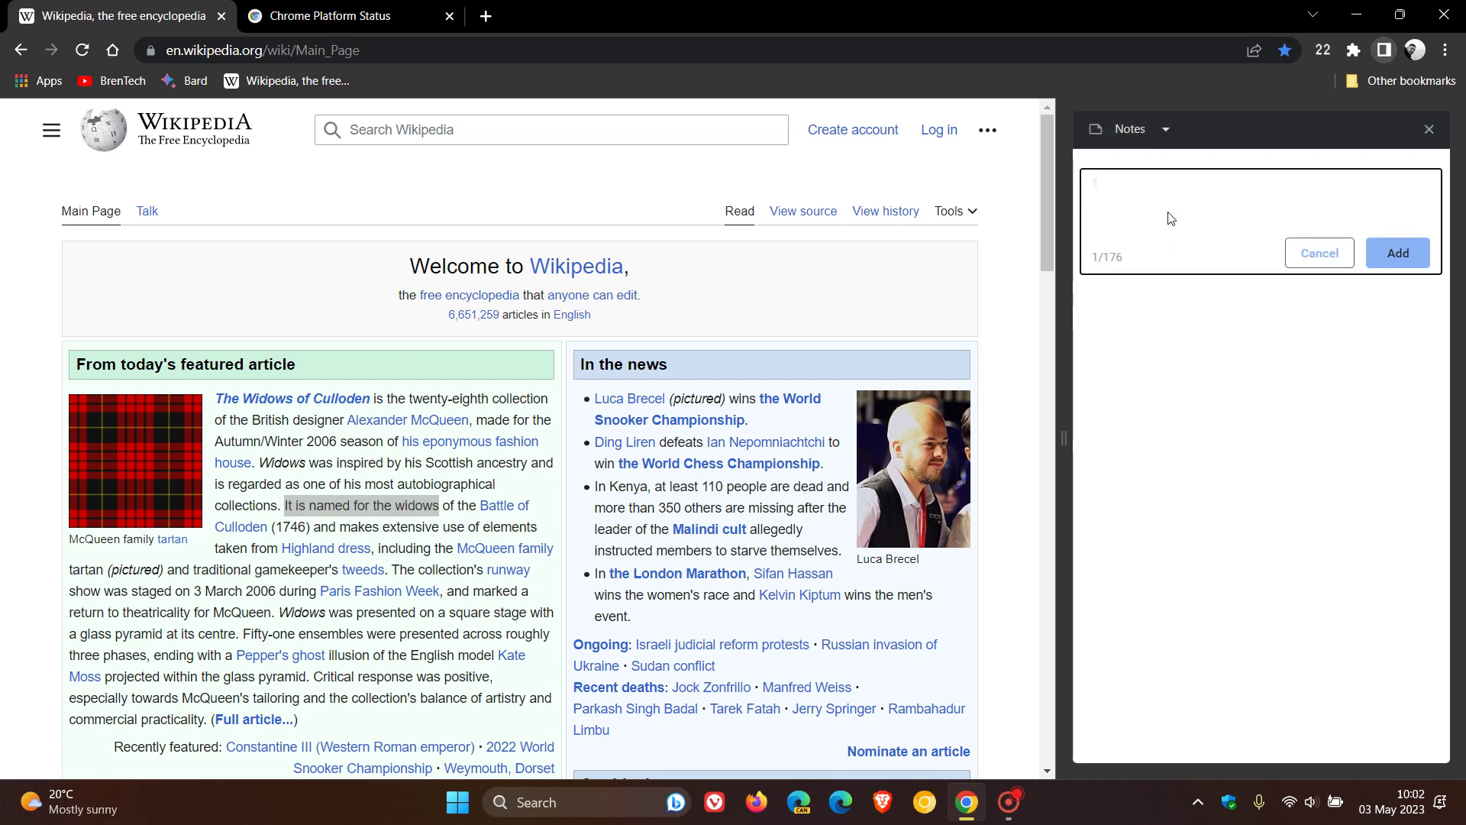
type("test")
left_click(1391, 259)
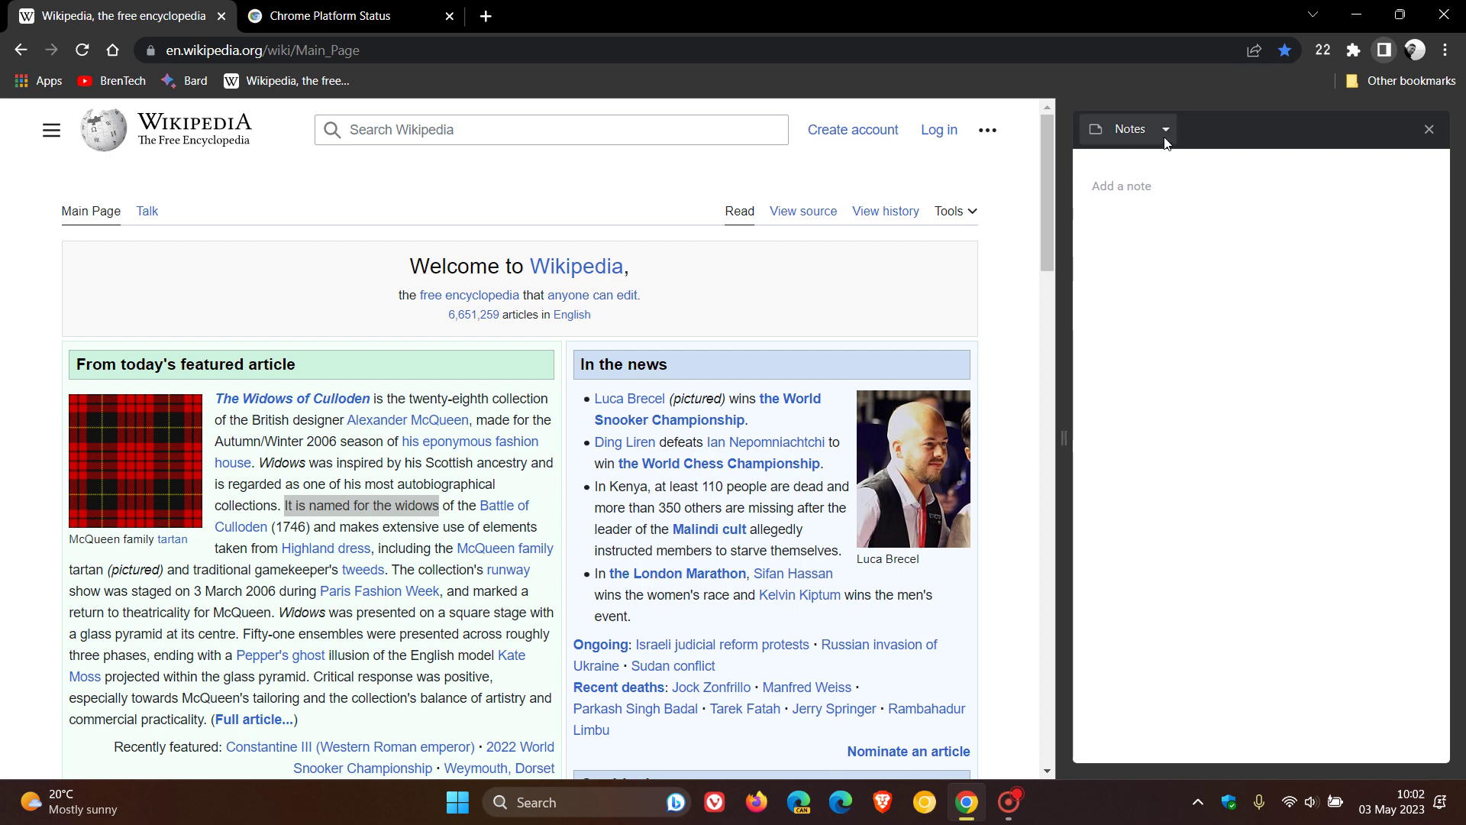
Briefly view the Reading list panel, return to Notes, then close the side panel
left_click(1134, 130)
left_click(1141, 162)
left_click(1139, 134)
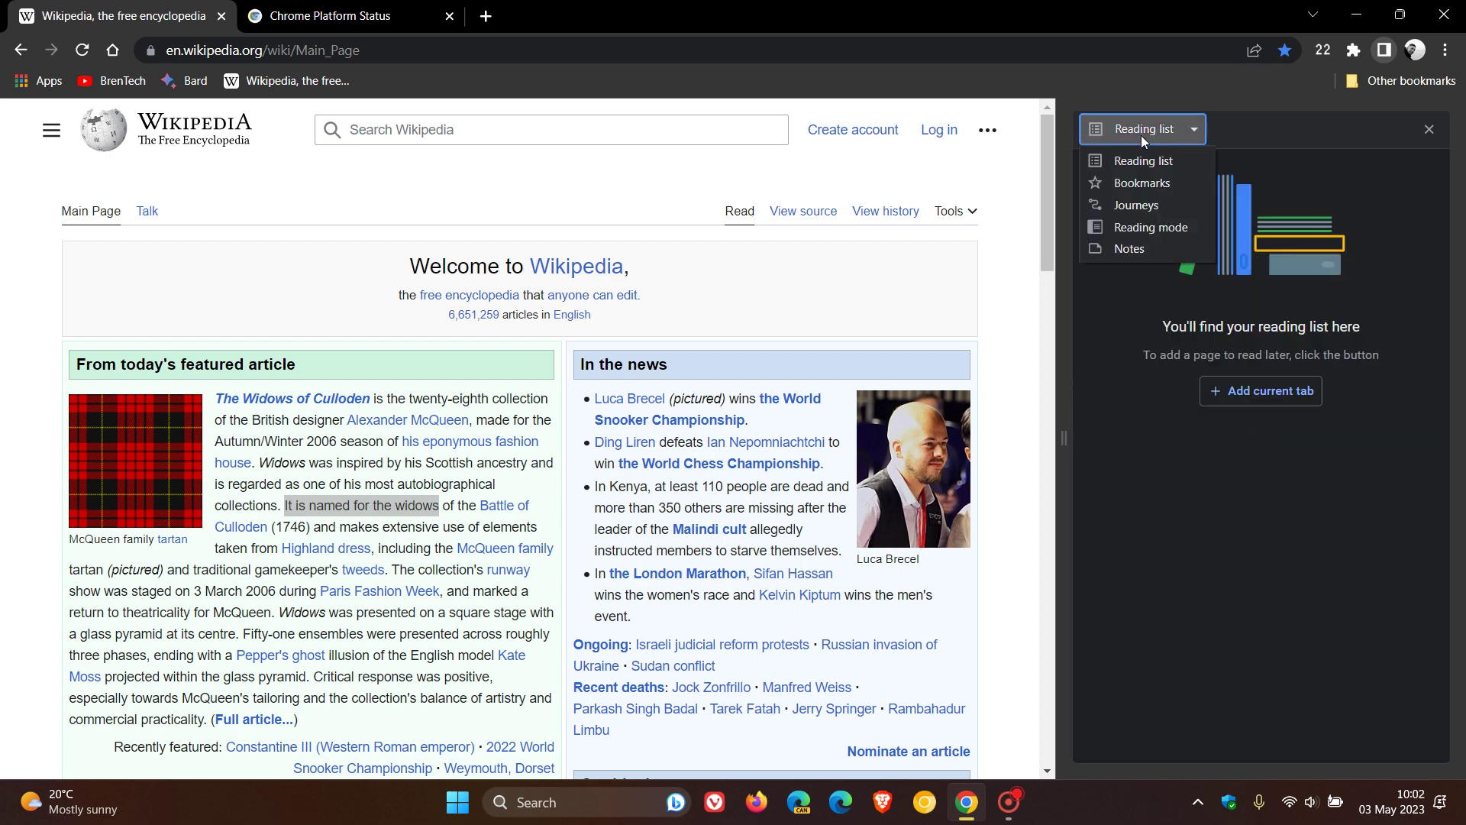
left_click(1150, 248)
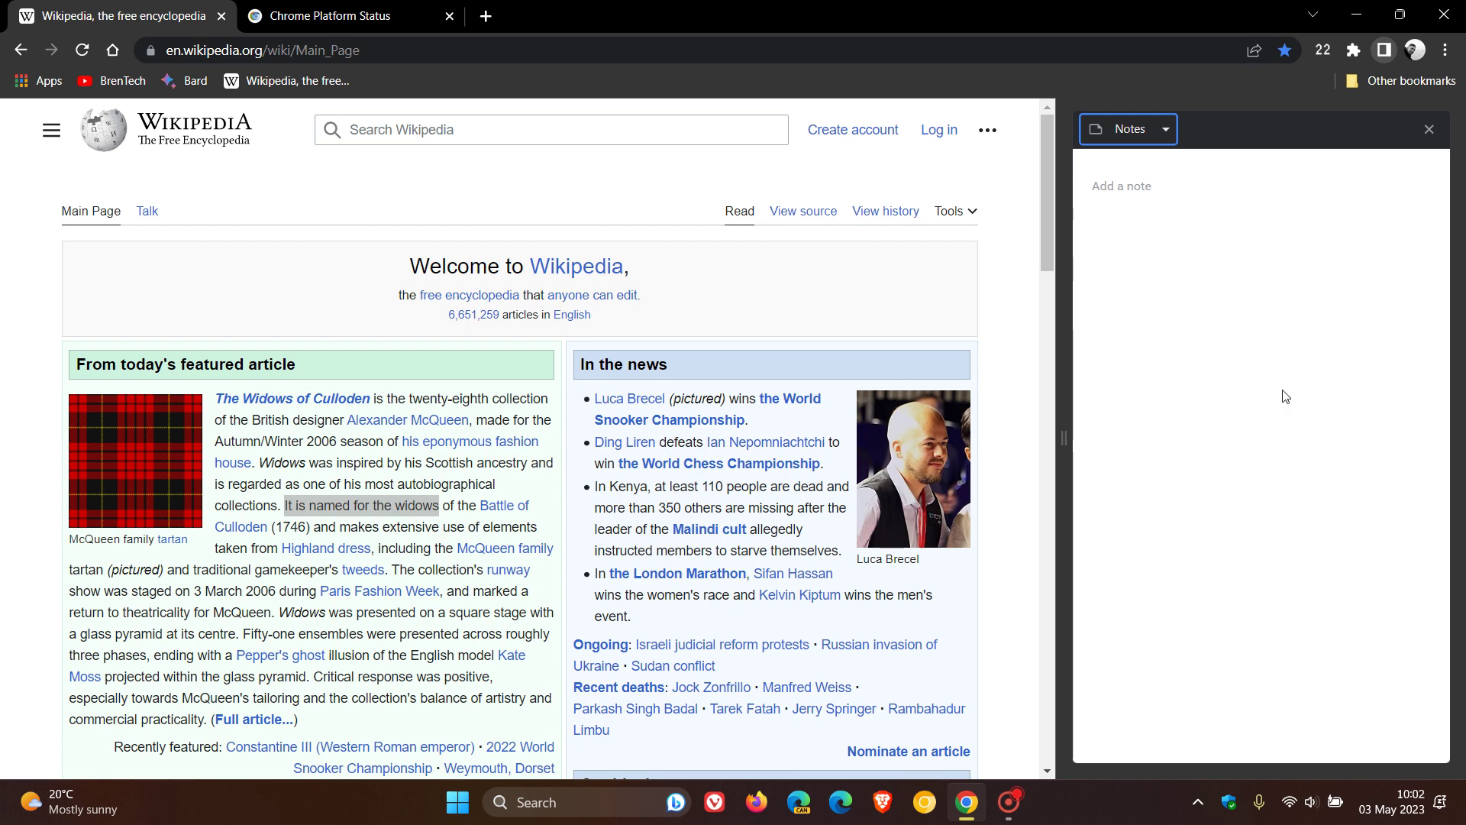
left_click(1148, 197)
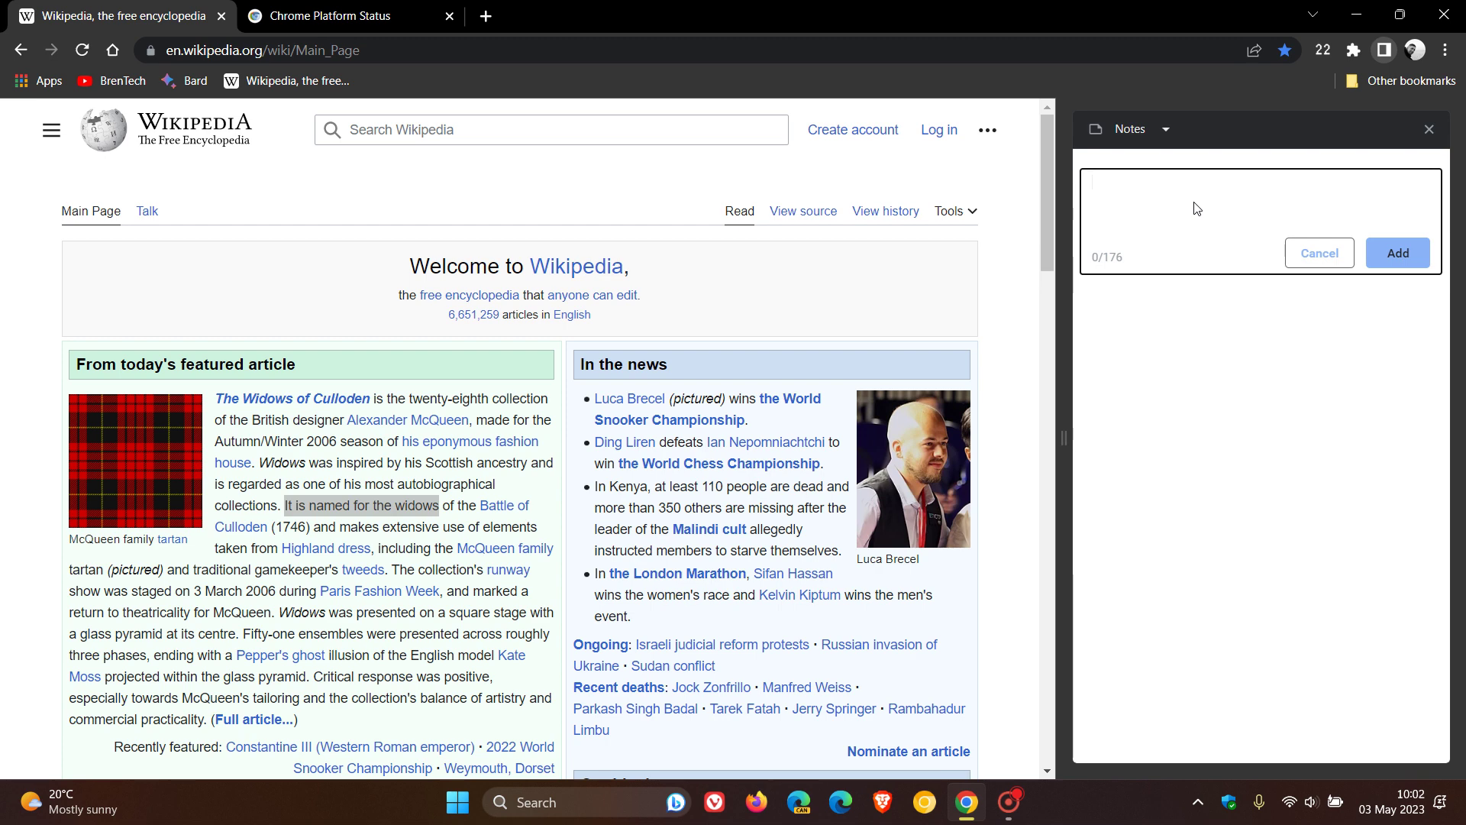
left_click(1430, 129)
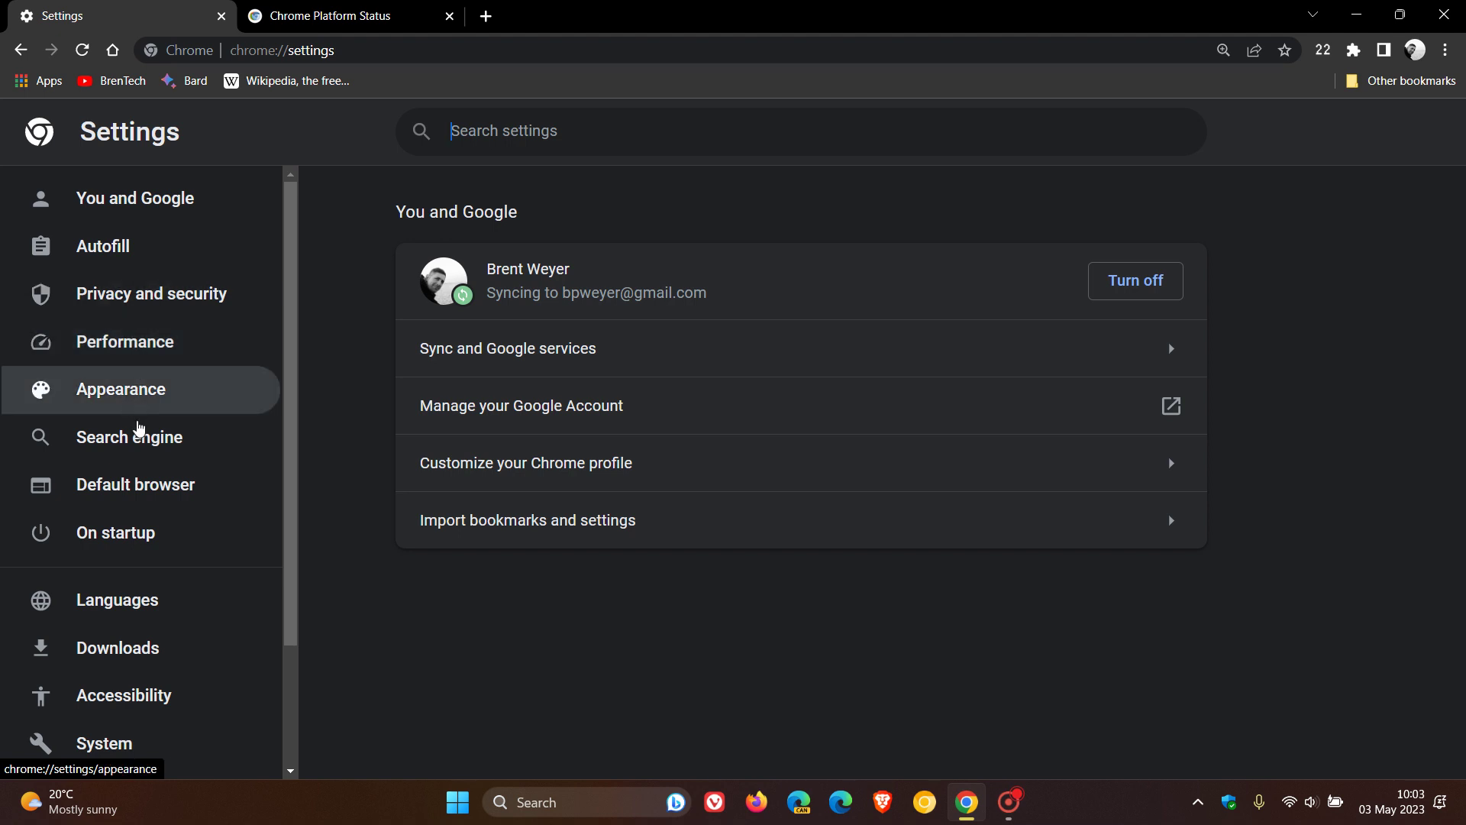
Navigate to Site settings under Privacy and security
left_click(126, 318)
scroll(1253, 396, "down", 1)
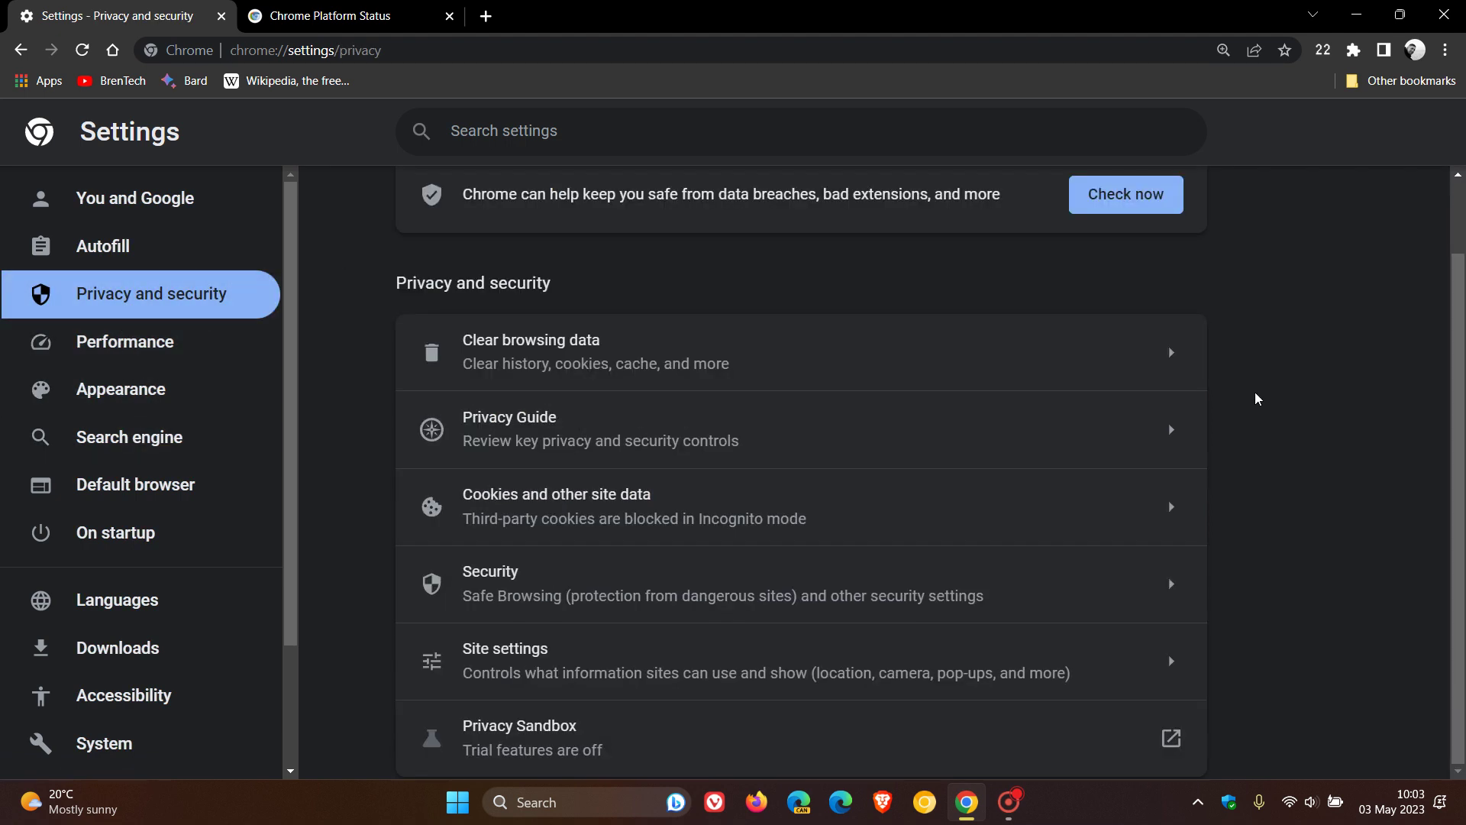
left_click(753, 655)
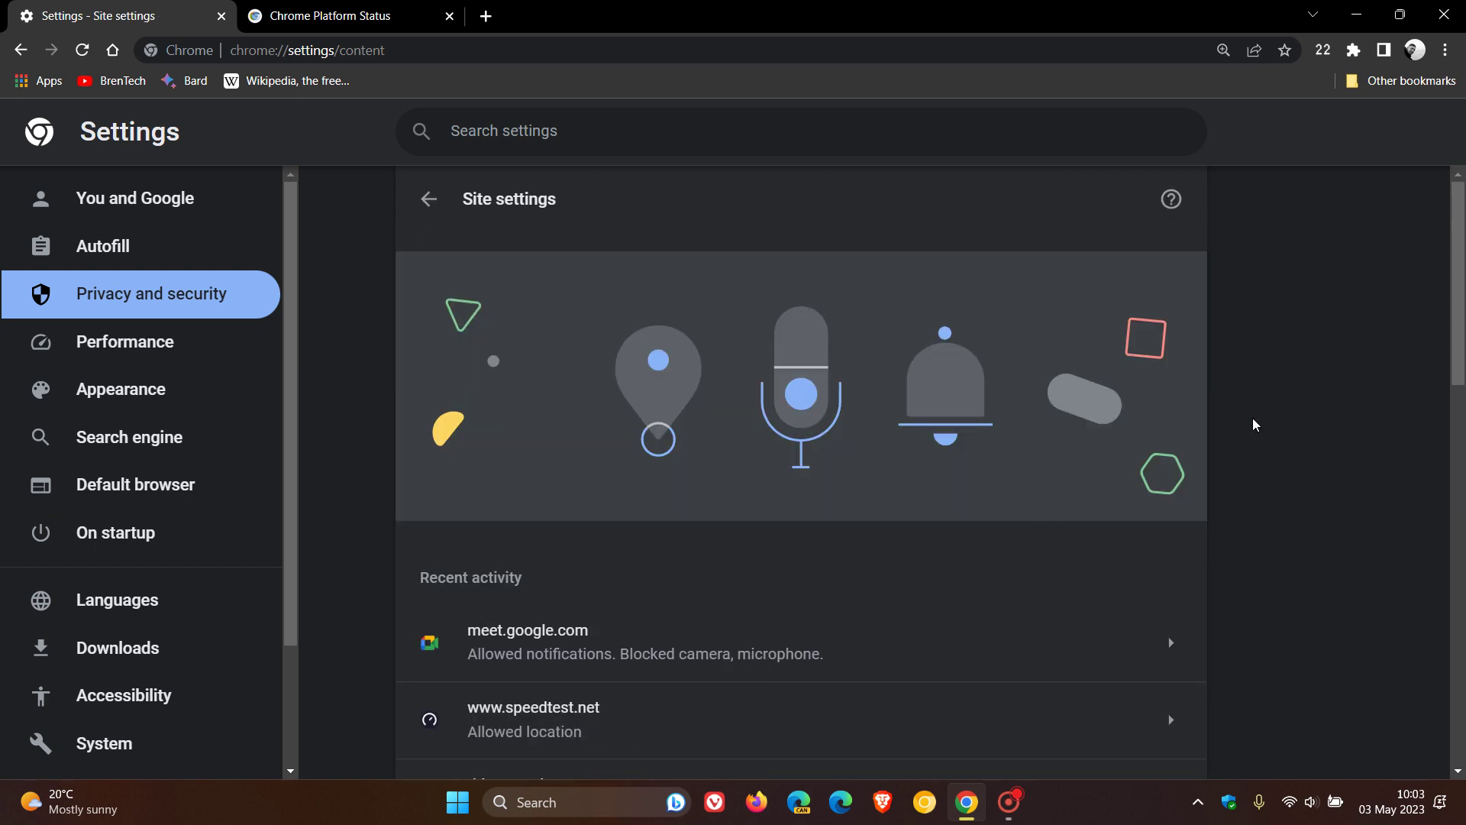
scroll(1252, 428, "down", 4)
scroll(1249, 434, "down", 7)
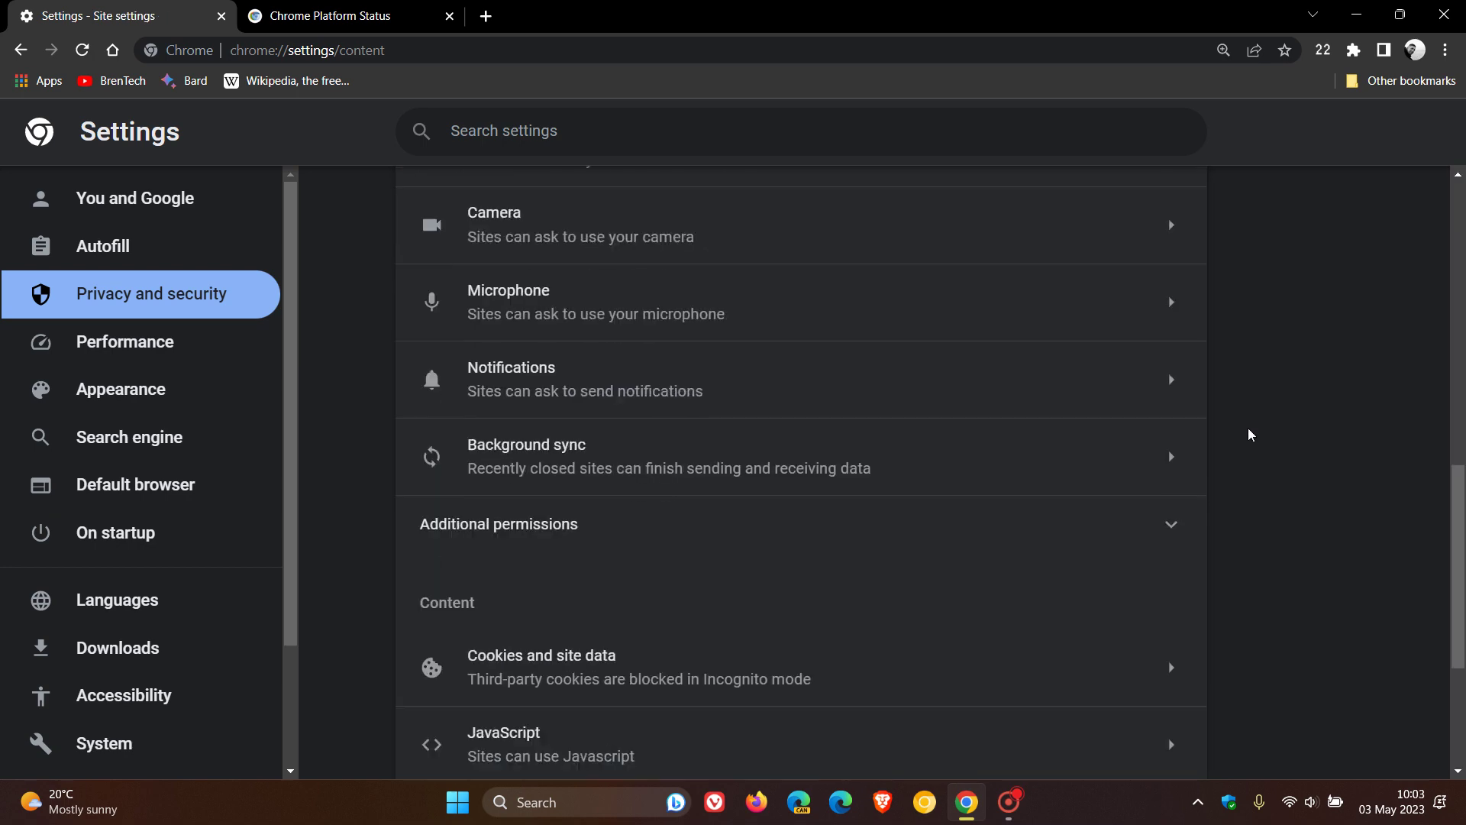
scroll(1249, 434, "down", 2)
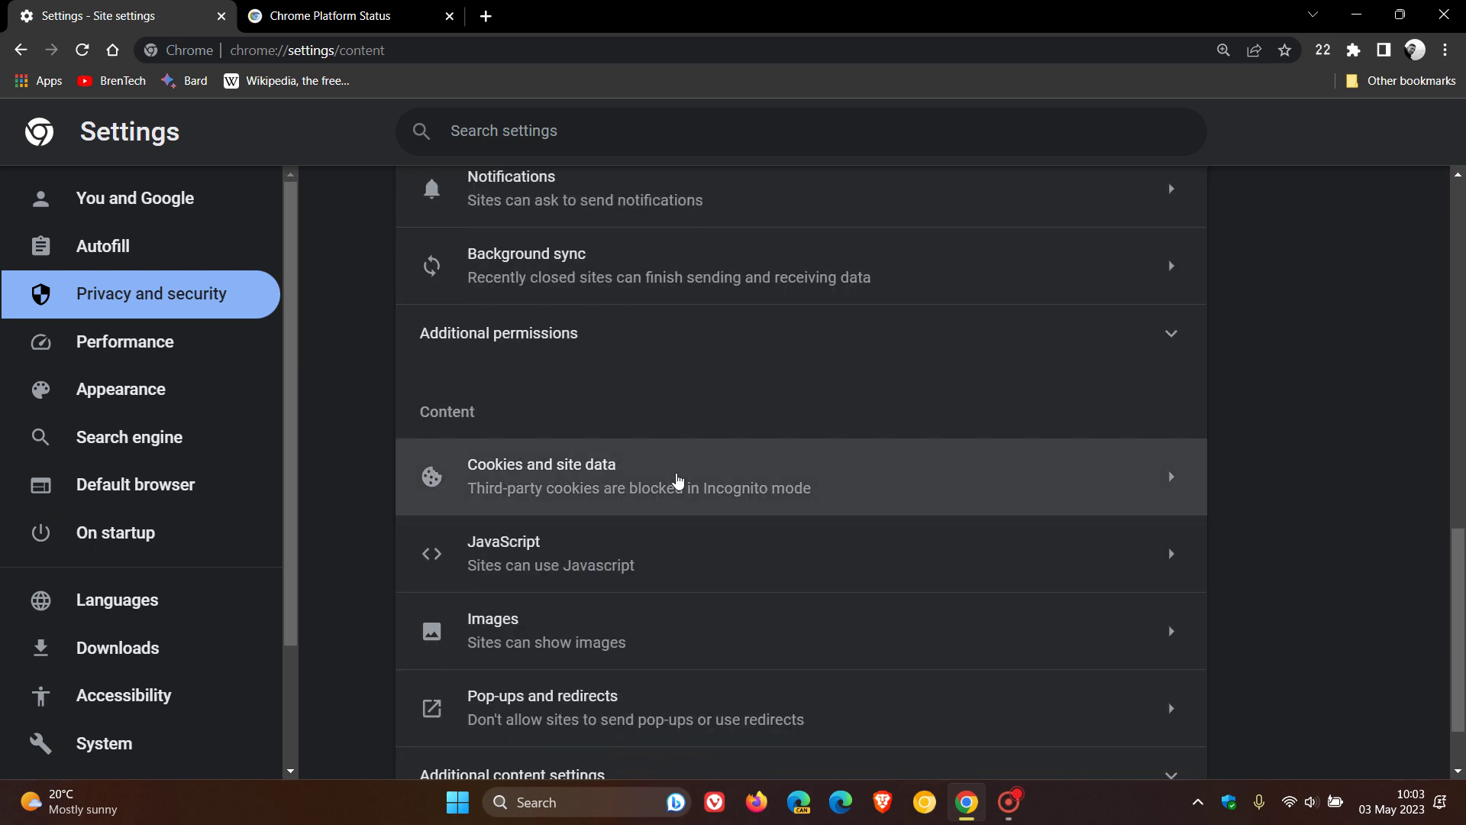
Review Cookies and site data, with third-party cookies blocked in Incognito, then return to the new tab page
left_click(678, 478)
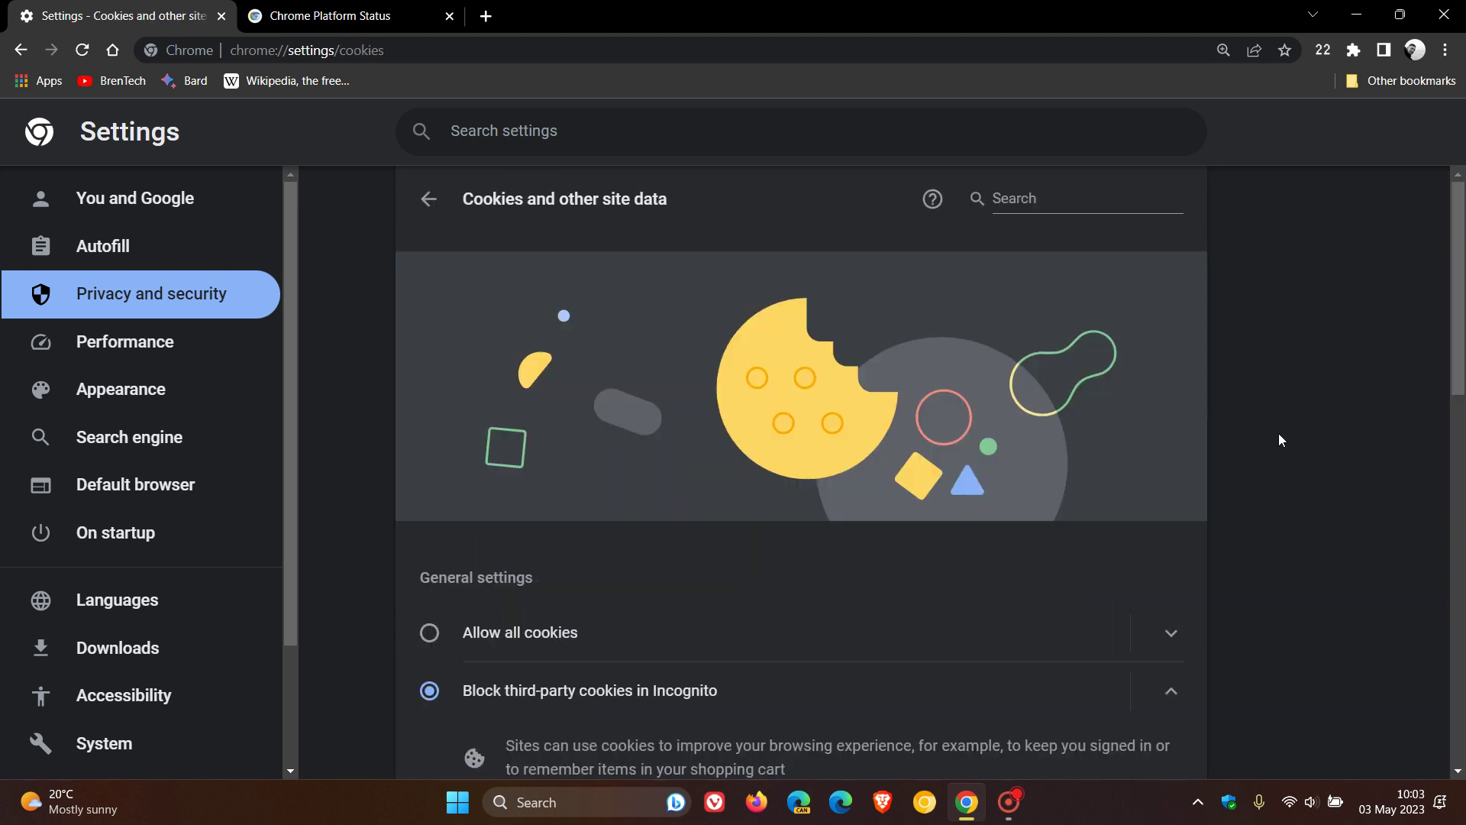
scroll(1279, 439, "down", 2)
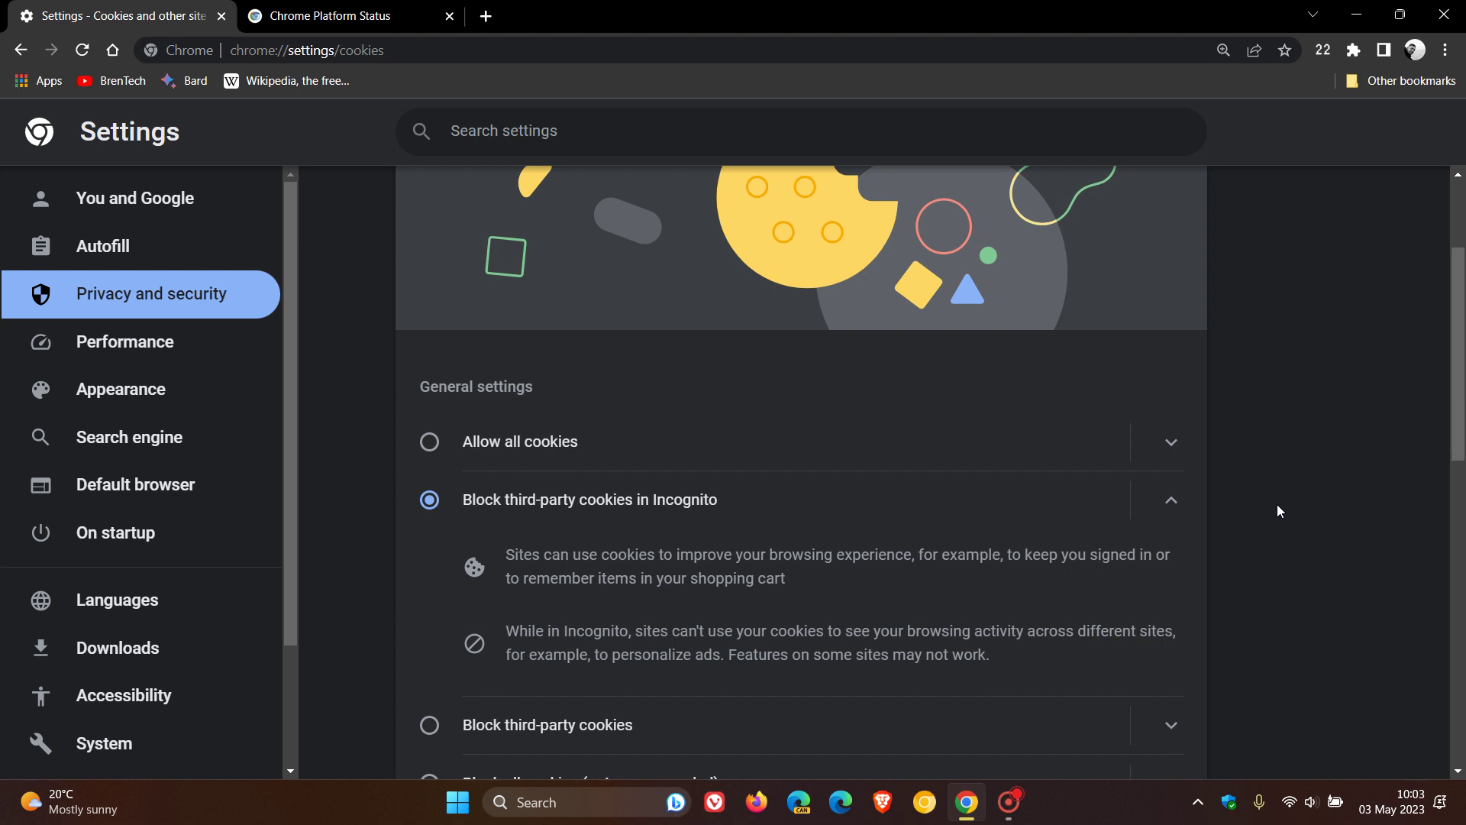
scroll(1276, 504, "down", 1)
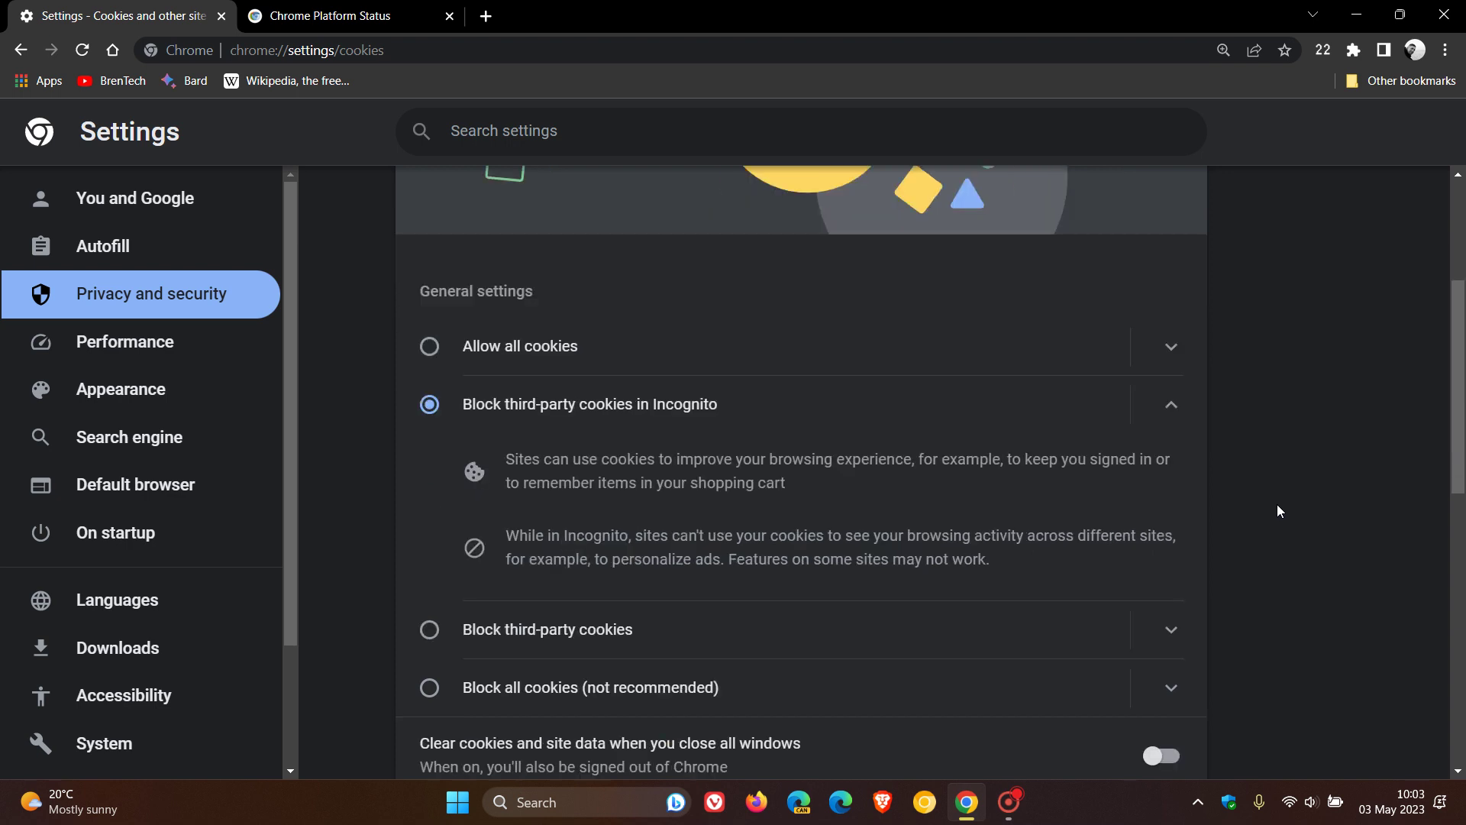
scroll(1278, 508, "down", 1)
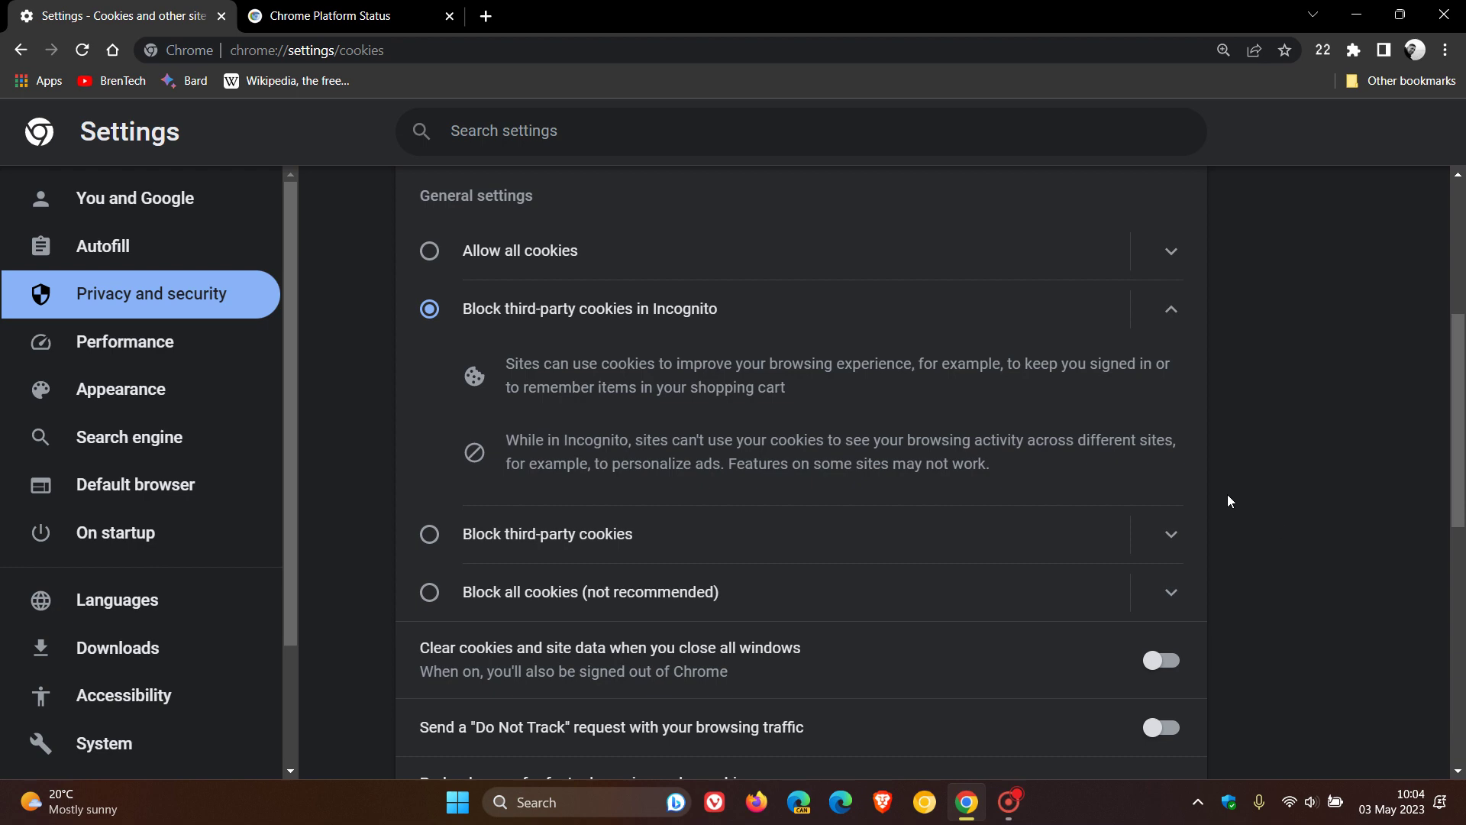
left_click(112, 49)
Scroll the Chrome Platform Status roadmap to Chrome 114 in dev, stable on May 24, 2023
left_click(344, 14)
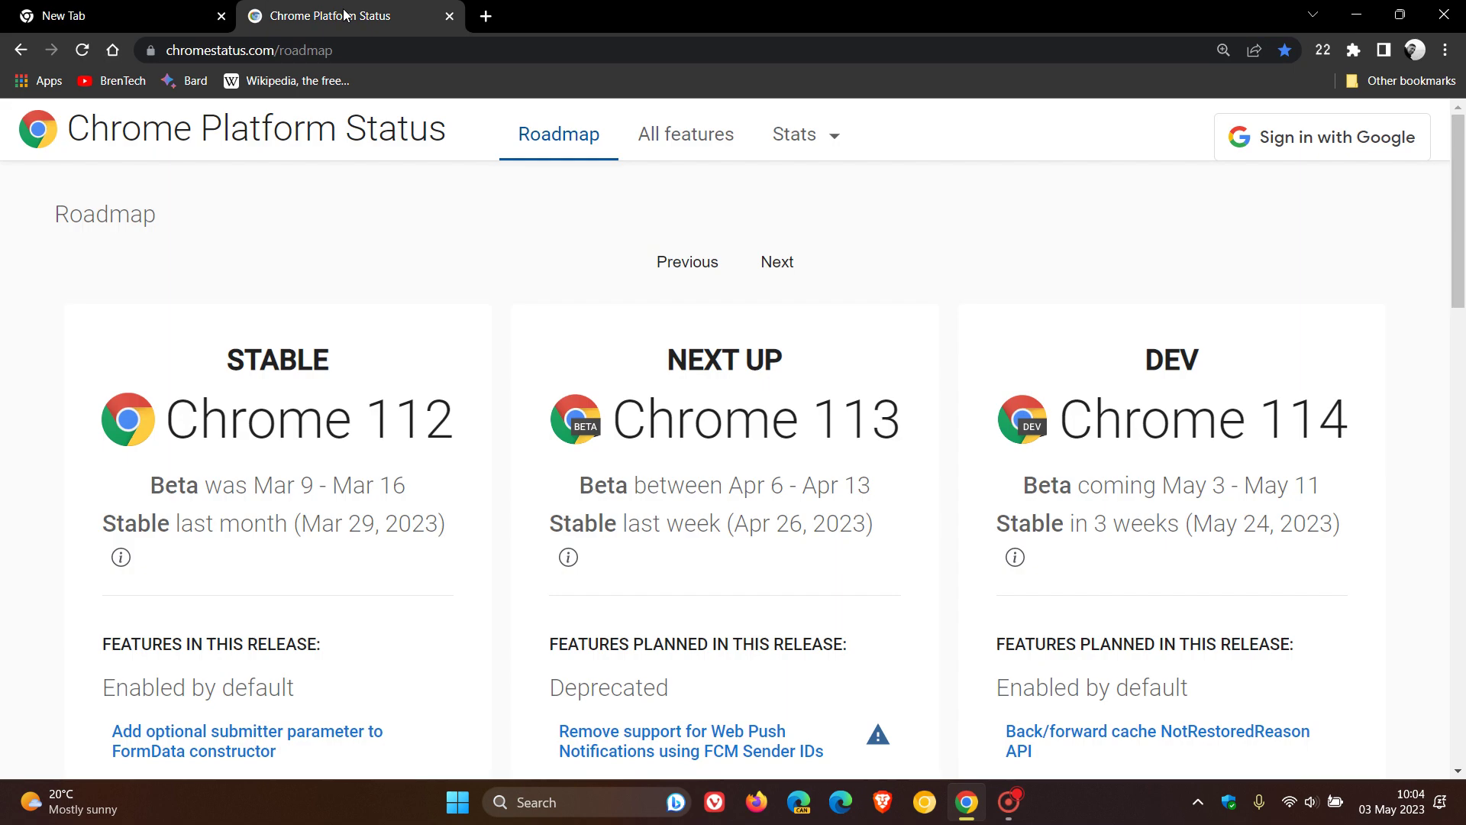
scroll(929, 278, "down", 1)
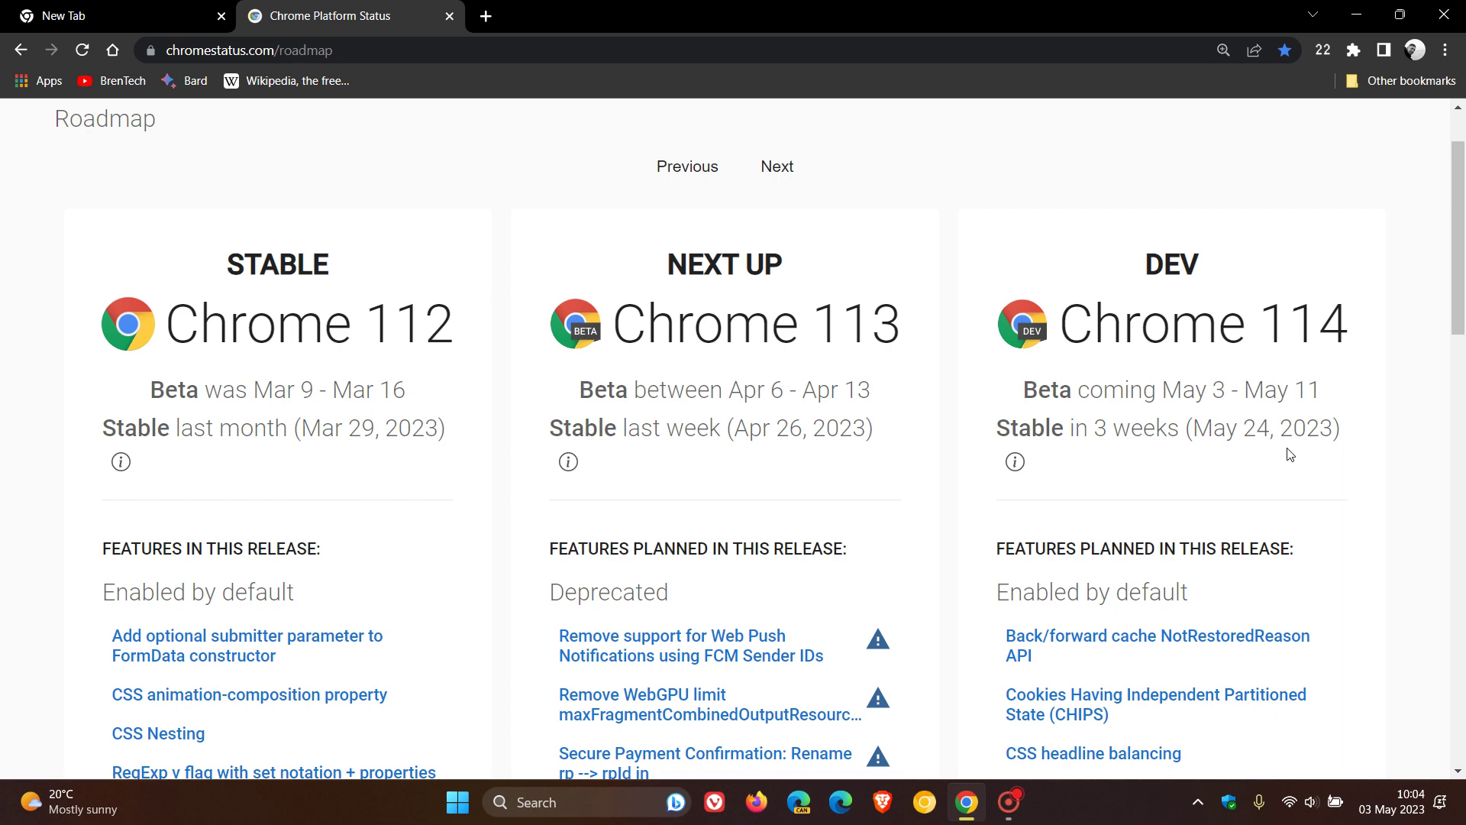
Switch to the New Tab tab with the lake photo background
left_click(153, 14)
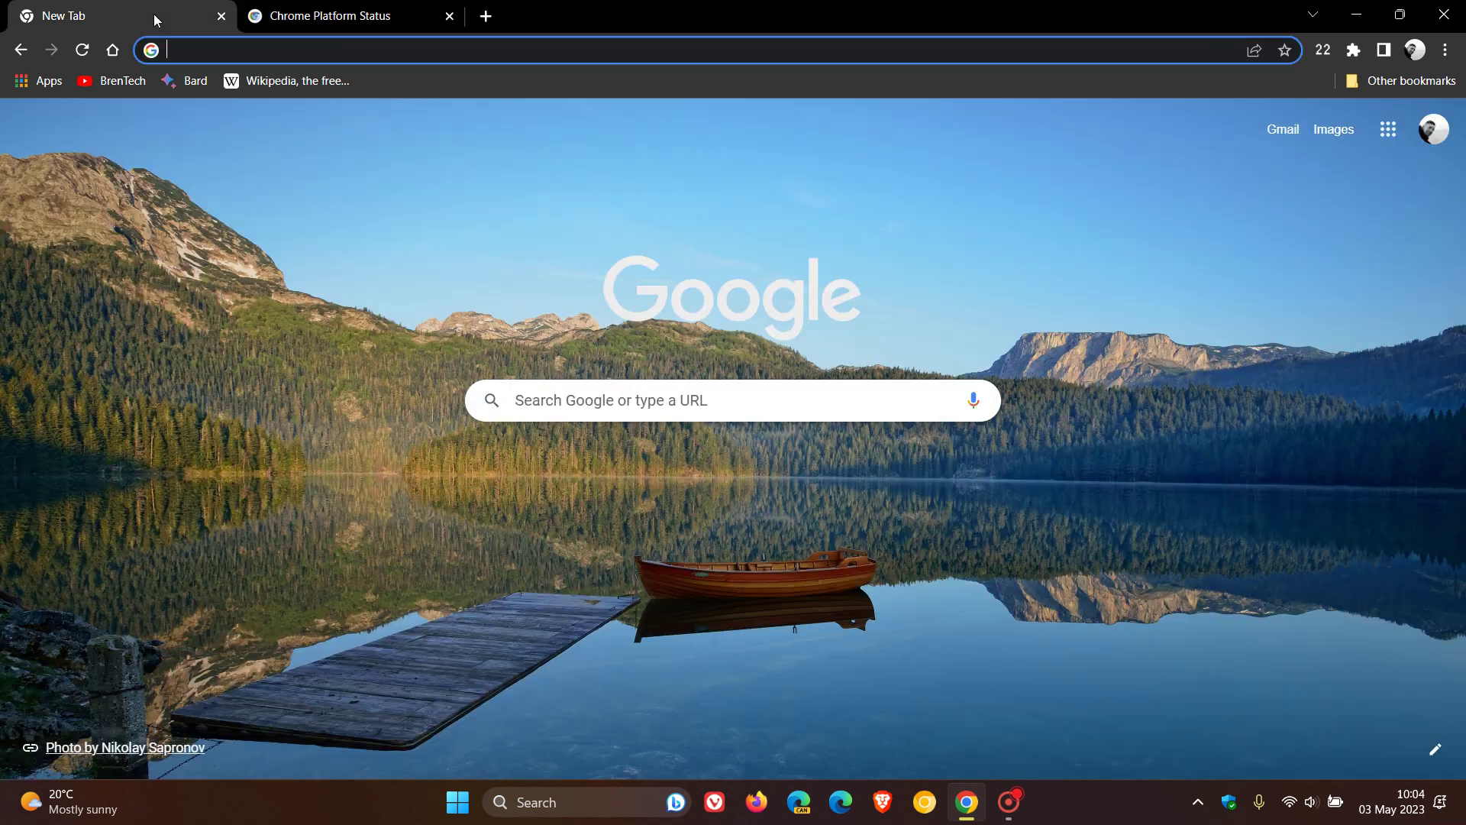